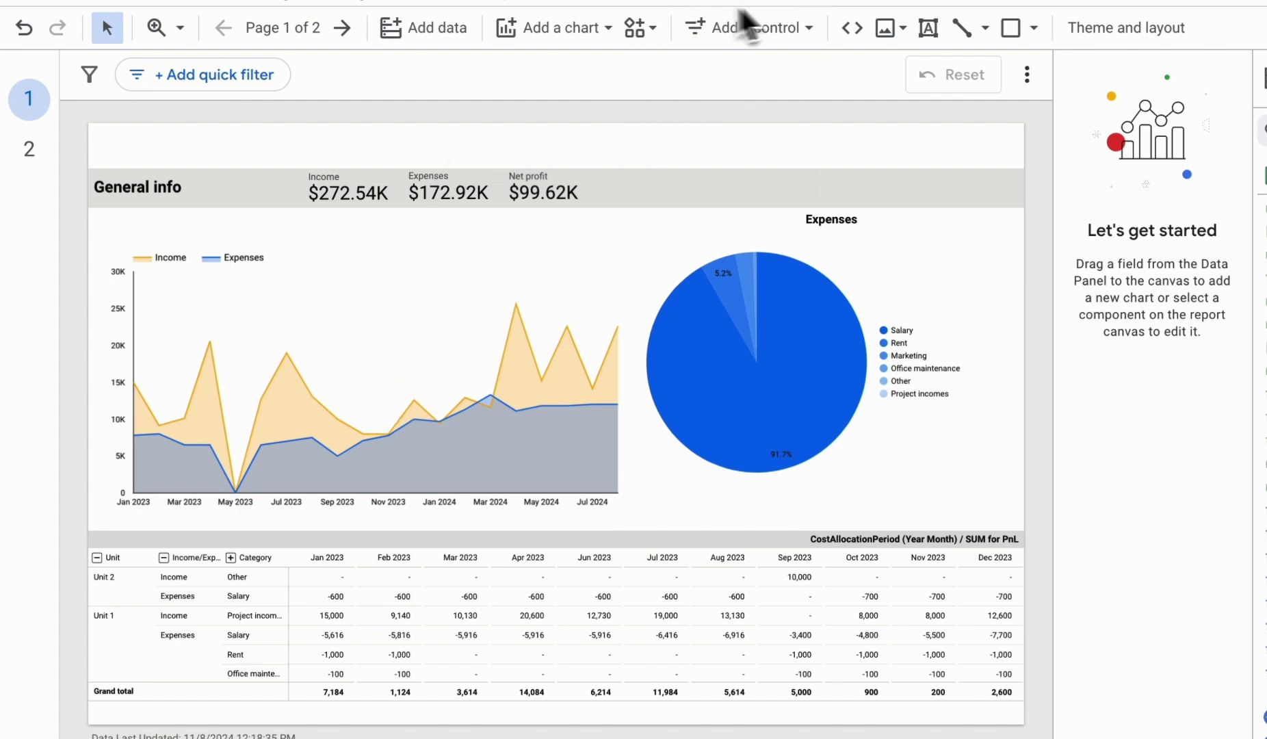
Add a date range control at the top right of the General info page.
{"action": "left_click", "coordinate": [788, 42]}
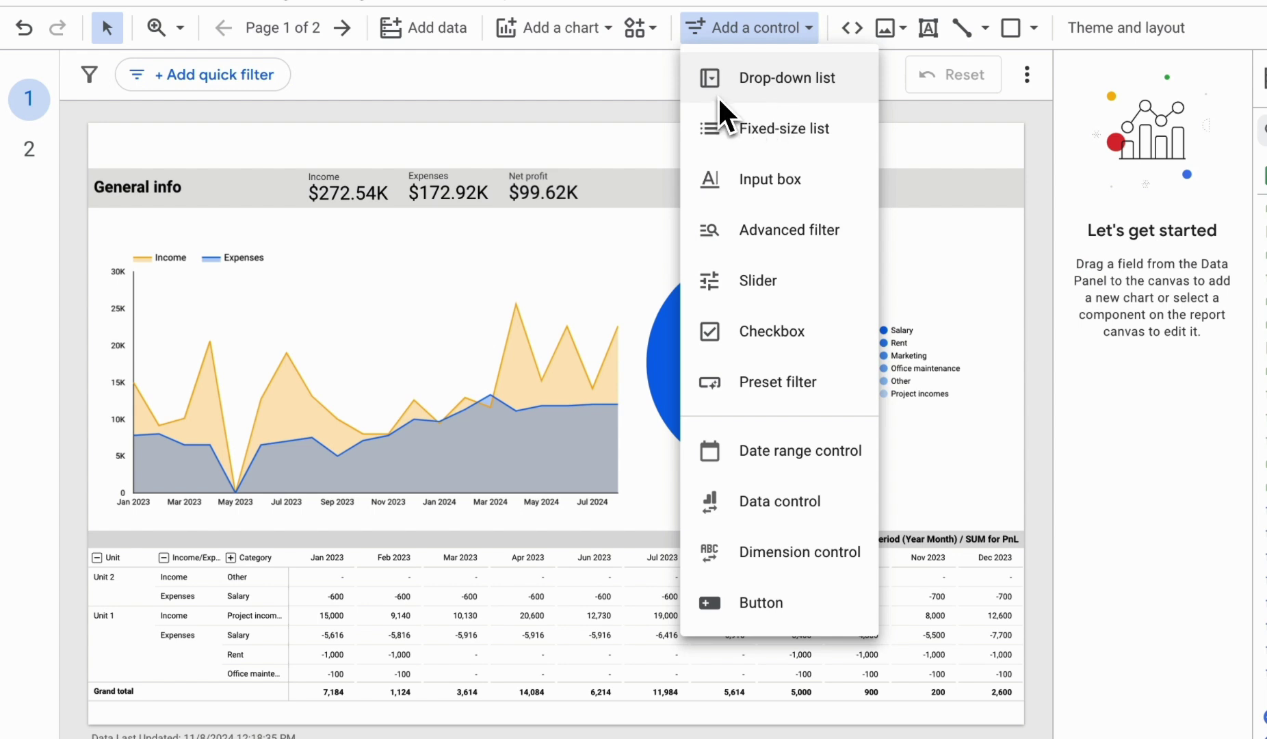
{"action": "left_click", "coordinate": [783, 453]}
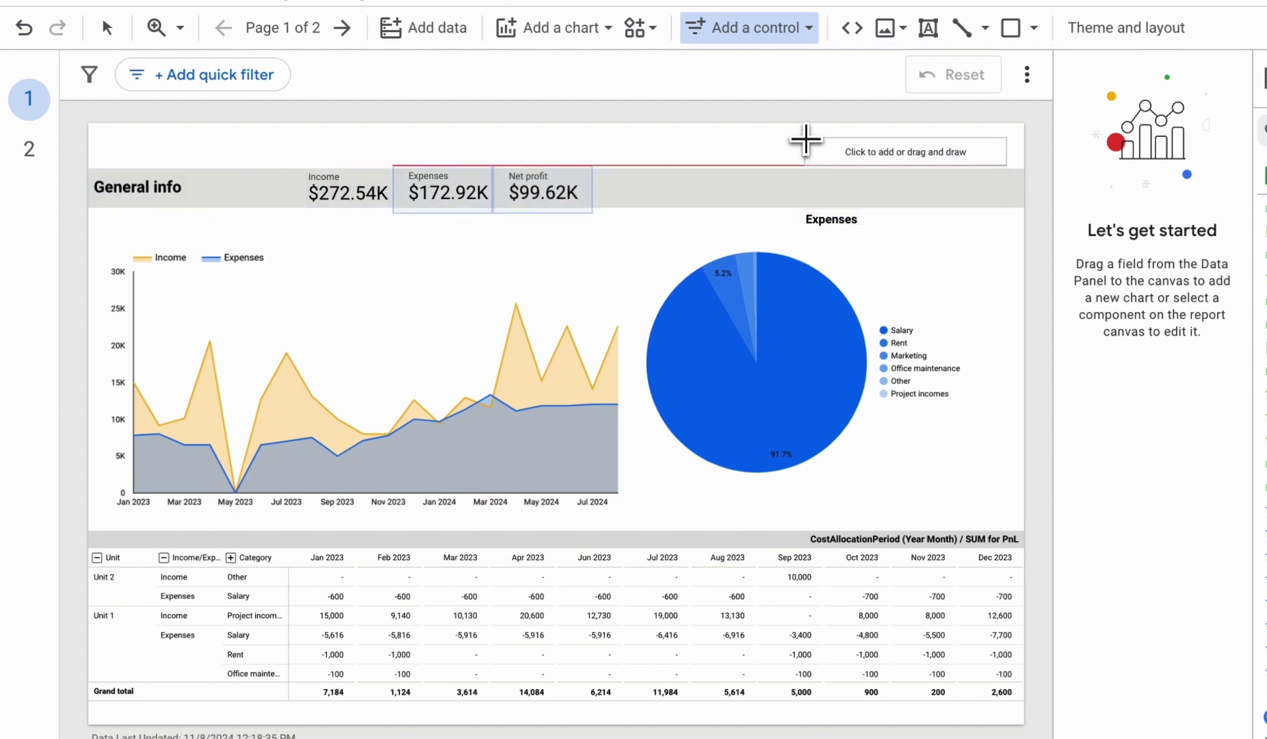
{"action": "left_click", "coordinate": [807, 132]}
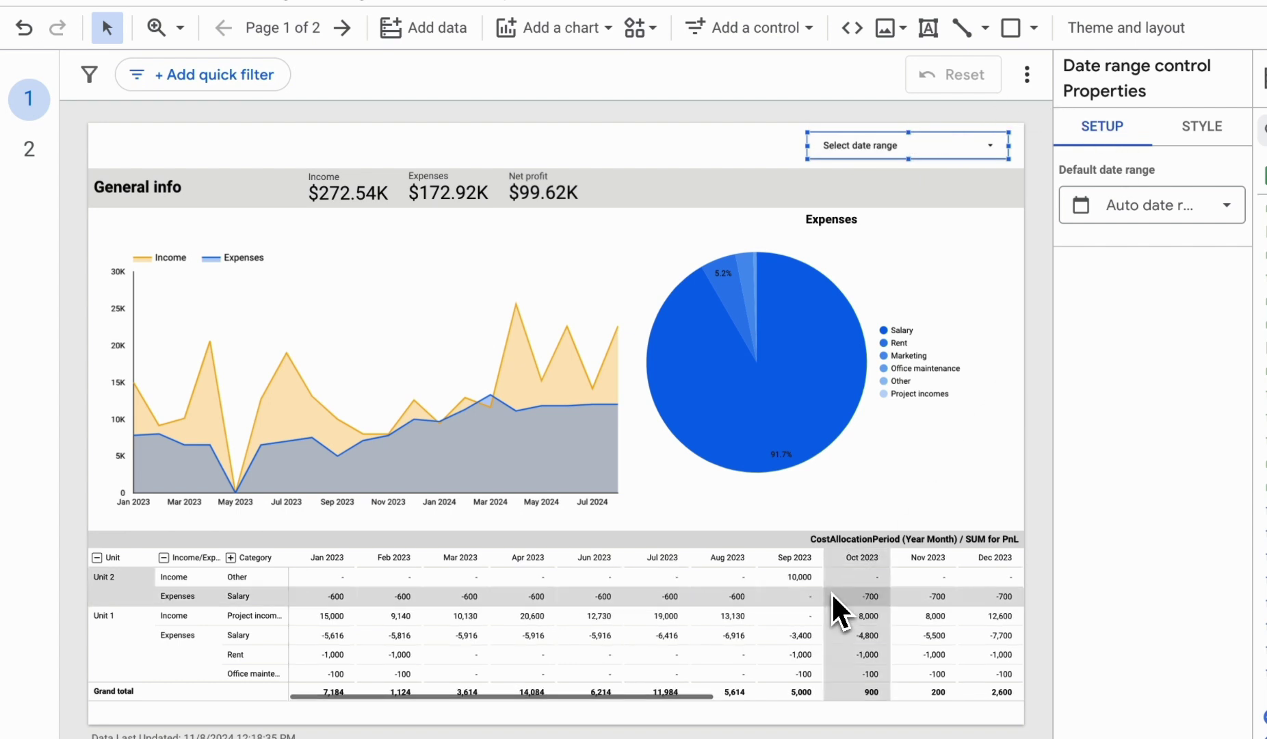
Set the date control's default range to Last year, Jan 1 – Dec 31, 2023.
{"action": "scroll", "coordinate": [831, 592], "scroll_direction": "right", "scroll_amount": 3}
{"action": "scroll", "coordinate": [657, 600], "scroll_direction": "right", "scroll_amount": 5}
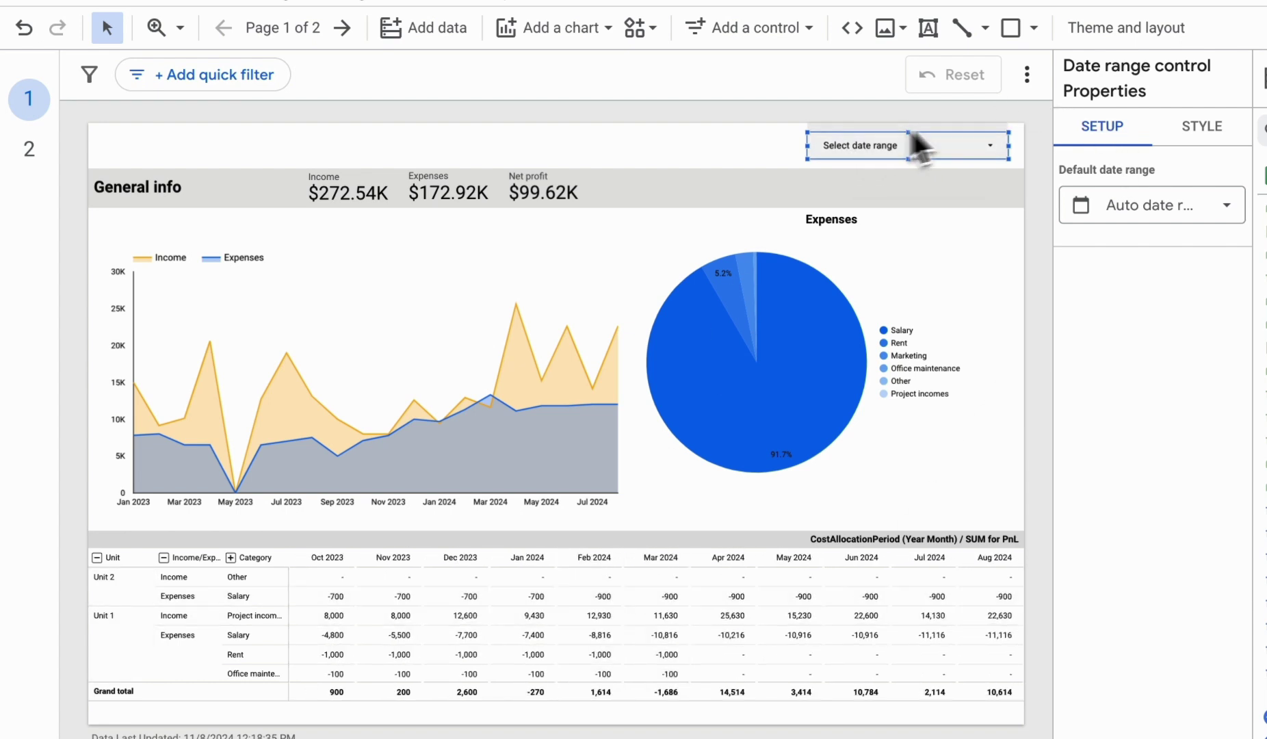
{"action": "left_click", "coordinate": [1154, 228]}
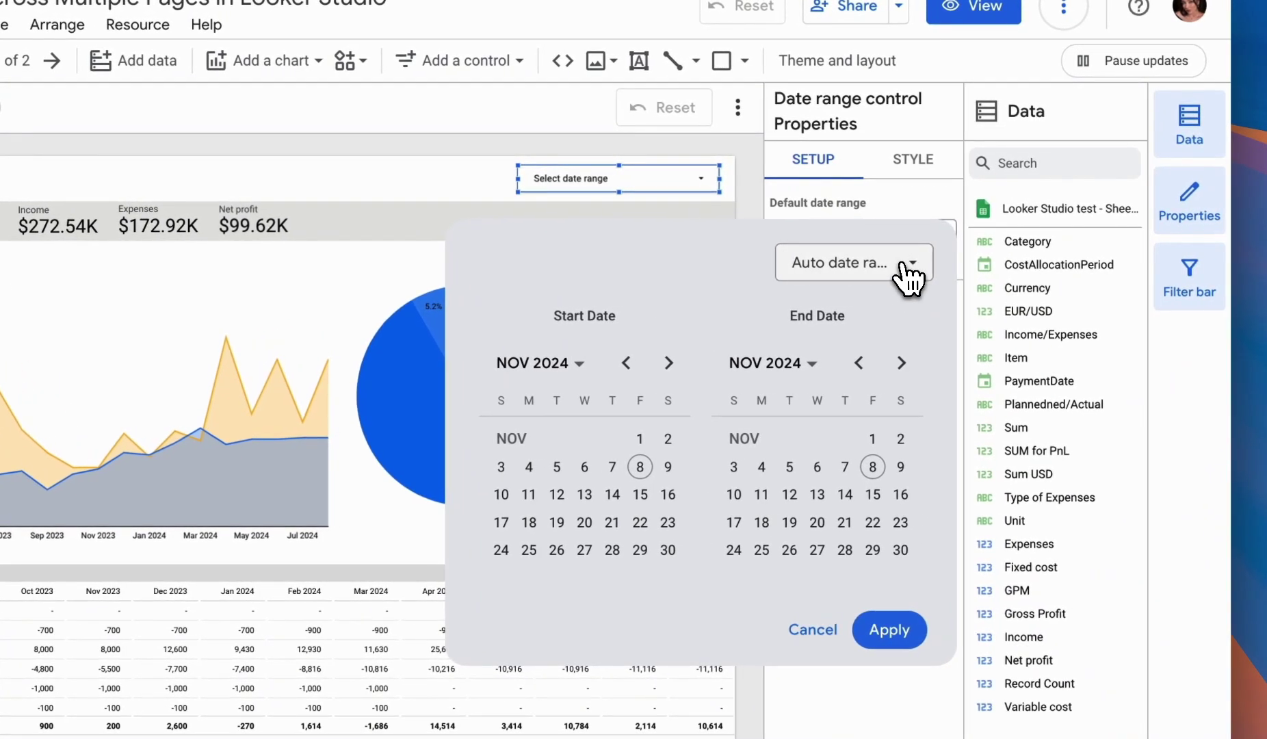
{"action": "left_click", "coordinate": [903, 265]}
{"action": "mouse_move", "coordinate": [897, 567]}
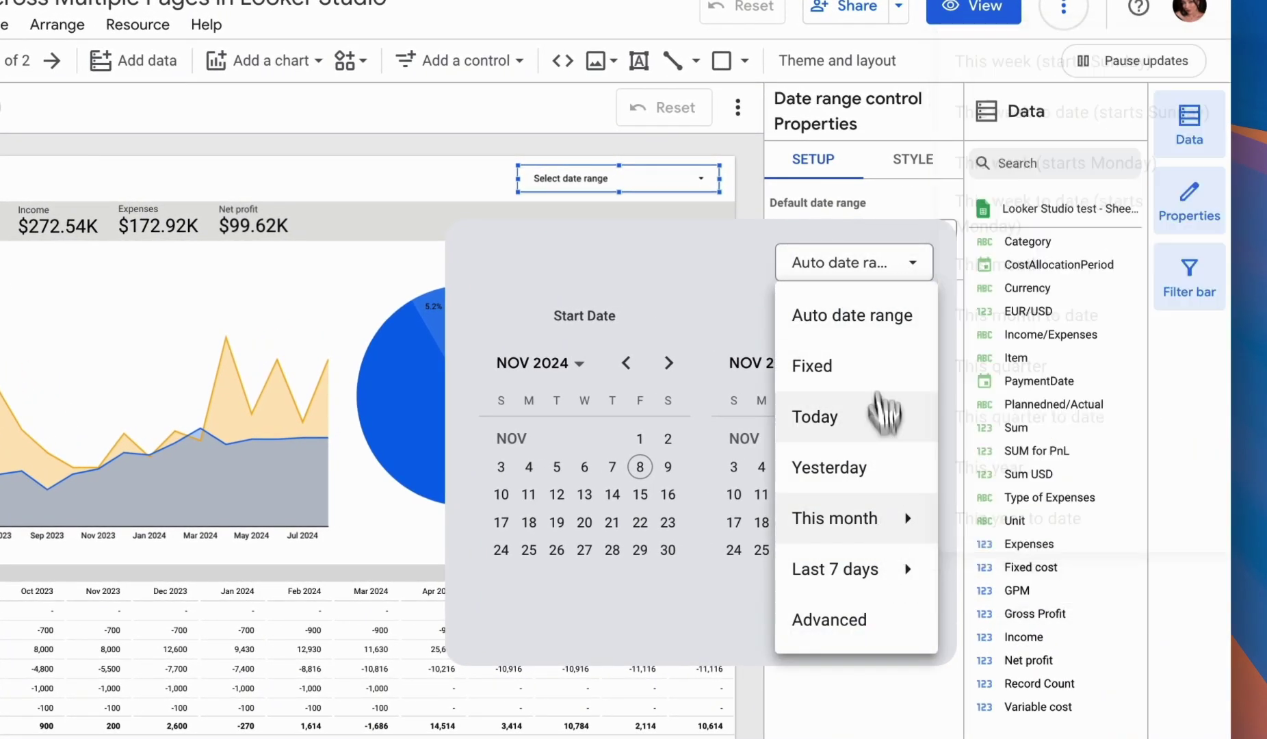
{"action": "mouse_move", "coordinate": [872, 515]}
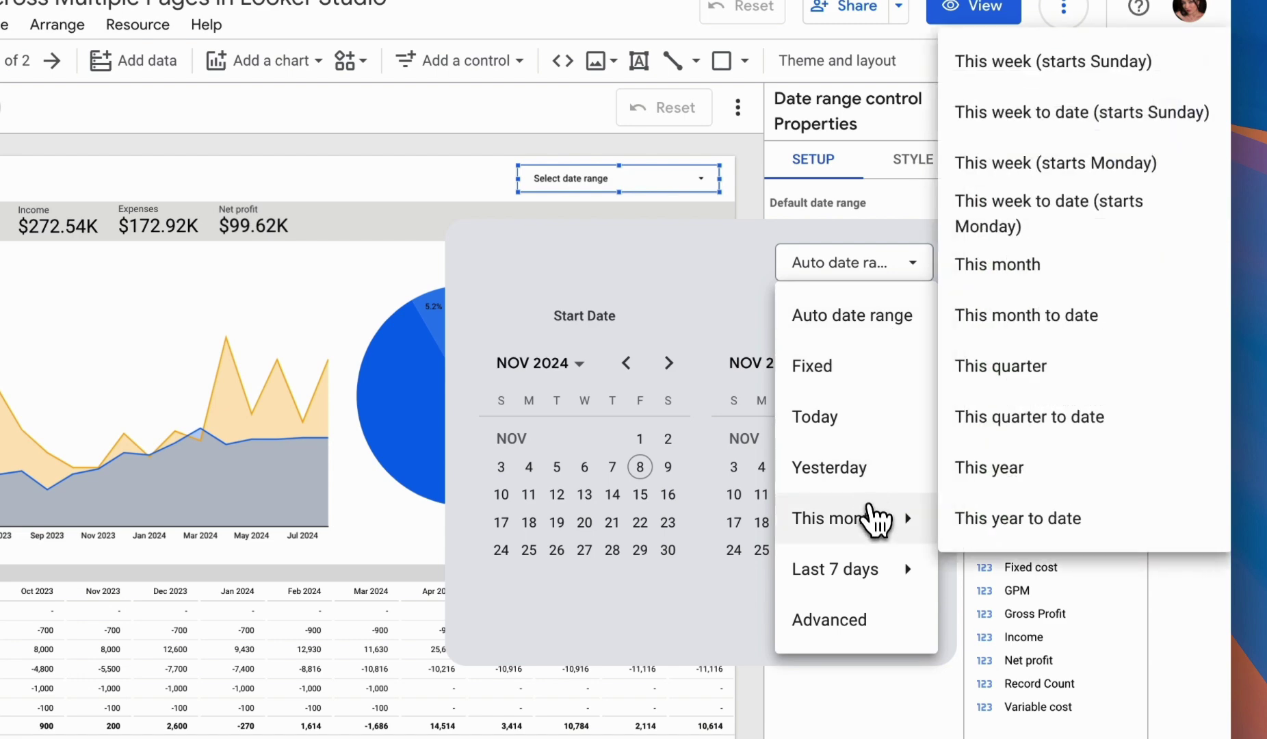
{"action": "mouse_move", "coordinate": [891, 590]}
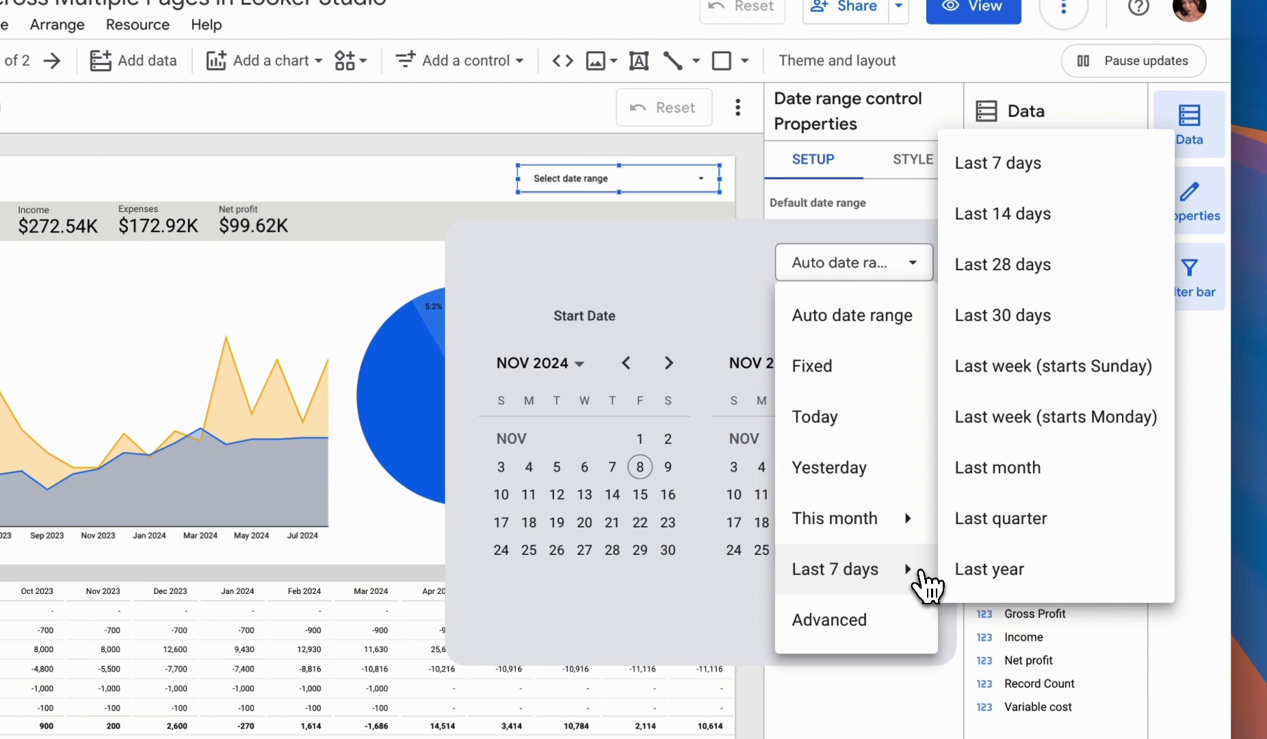
{"action": "left_click", "coordinate": [991, 574]}
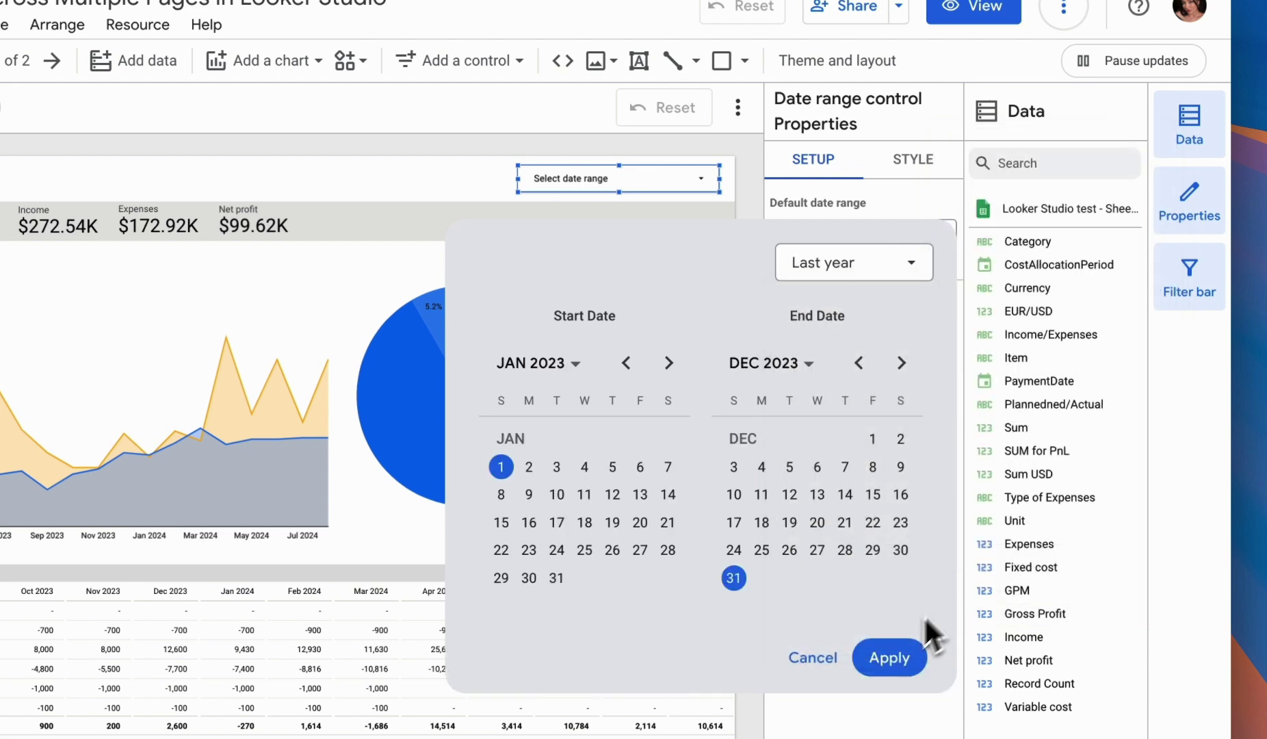
{"action": "left_click", "coordinate": [898, 653]}
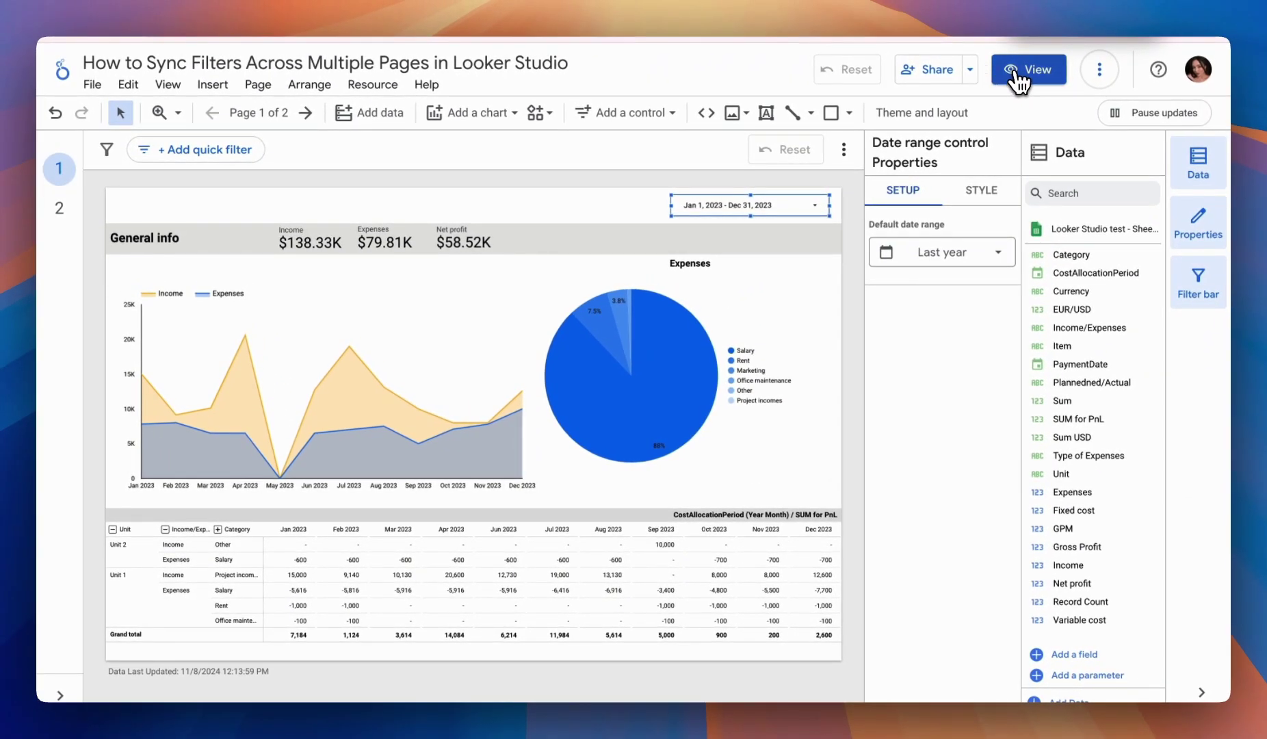
In view mode, set the date control to Mar 1 – Dec 31, 2023.
{"action": "left_click", "coordinate": [1025, 71]}
{"action": "scroll", "coordinate": [819, 378], "scroll_direction": "down", "scroll_amount": 3}
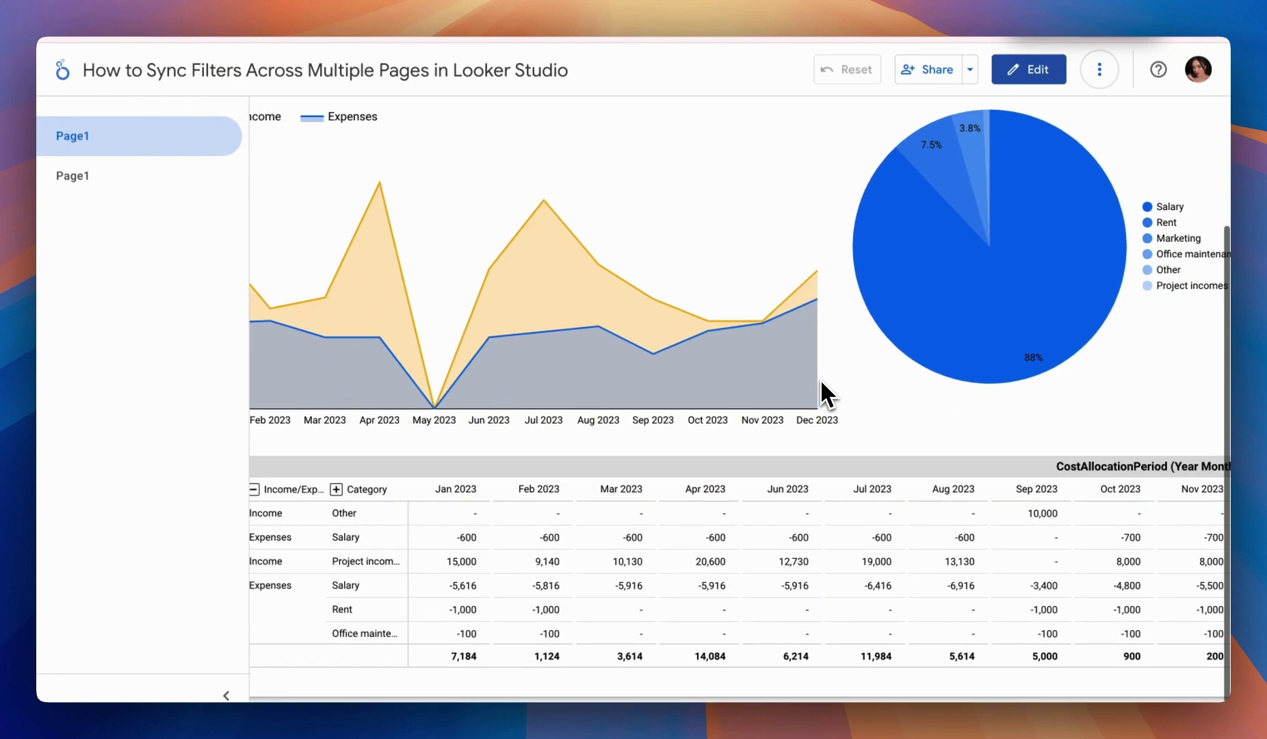
{"action": "scroll", "coordinate": [819, 379], "scroll_direction": "right", "scroll_amount": 3}
{"action": "scroll", "coordinate": [821, 390], "scroll_direction": "up", "scroll_amount": 3}
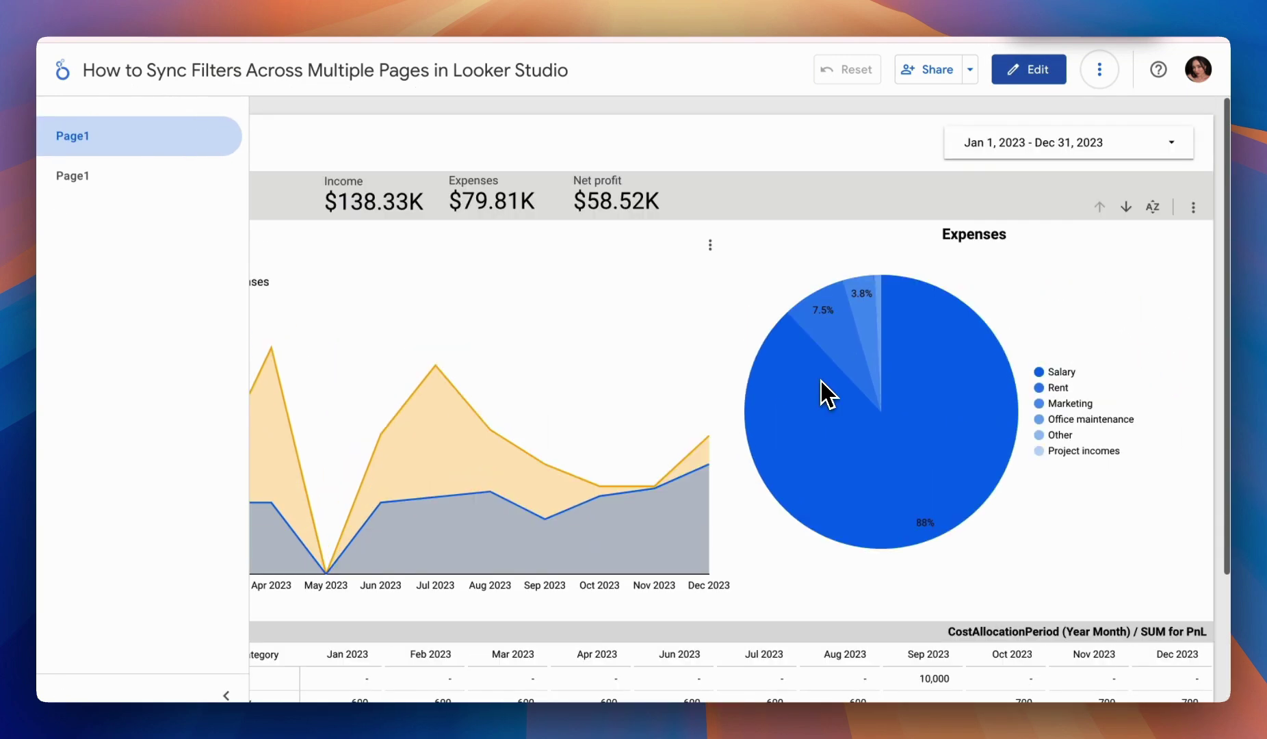
{"action": "left_click", "coordinate": [1127, 147]}
{"action": "left_click", "coordinate": [977, 217]}
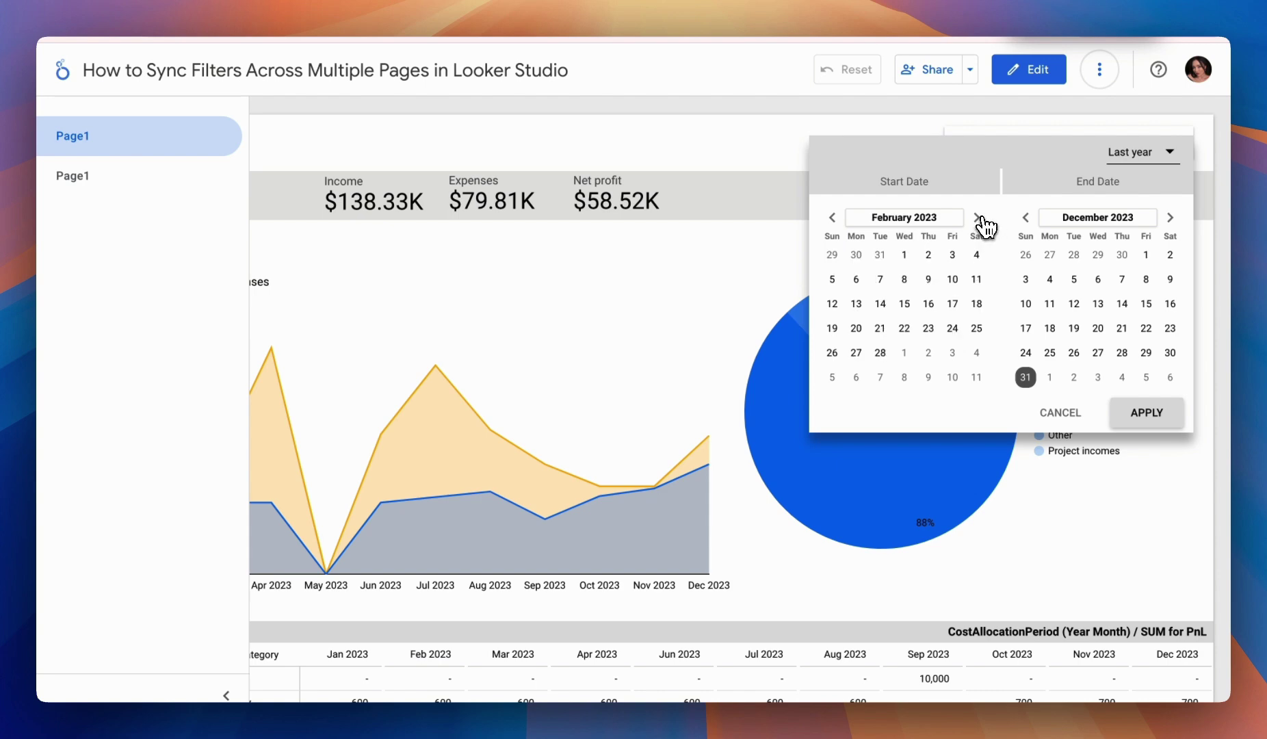
{"action": "left_click", "coordinate": [1161, 420]}
Check page 2's dates, then return to the General info page.
{"action": "scroll", "coordinate": [916, 554], "scroll_direction": "left", "scroll_amount": 5}
{"action": "scroll", "coordinate": [922, 557], "scroll_direction": "down", "scroll_amount": 3}
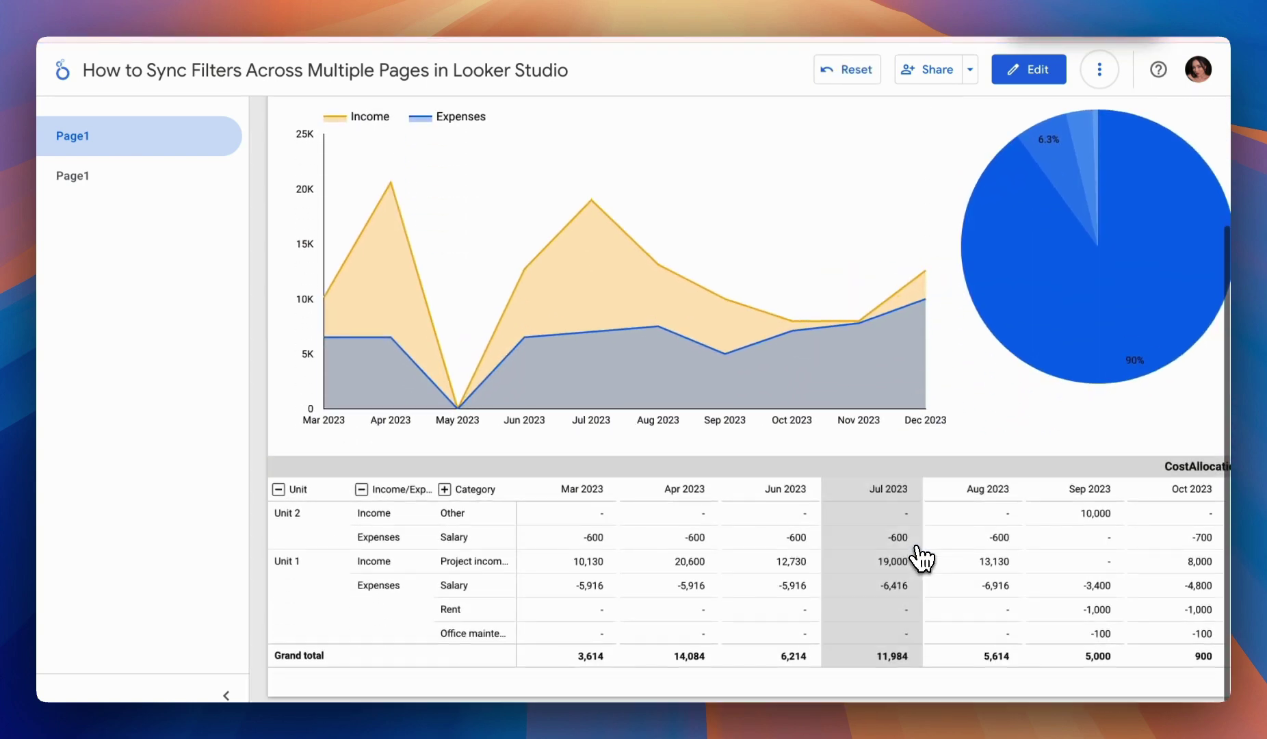
{"action": "scroll", "coordinate": [997, 350], "scroll_direction": "up", "scroll_amount": 1}
{"action": "scroll", "coordinate": [998, 350], "scroll_direction": "up", "scroll_amount": 3}
{"action": "left_click", "coordinate": [120, 186]}
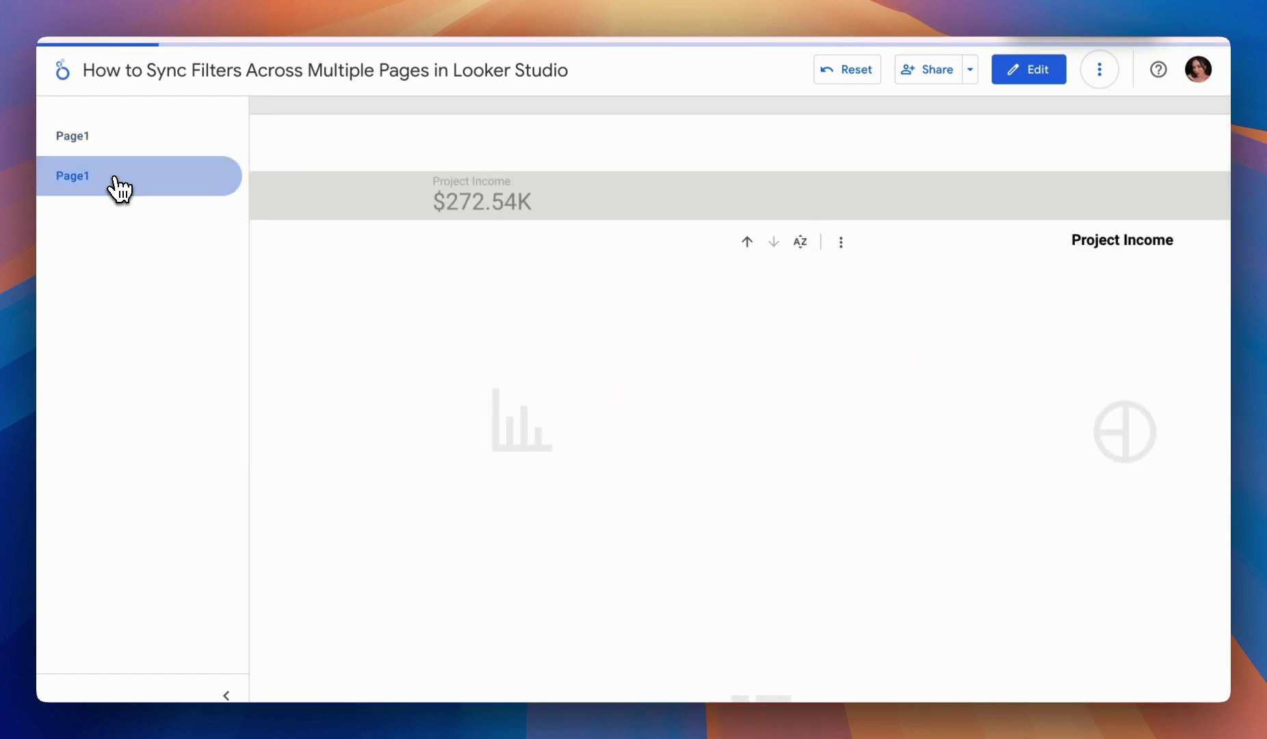
{"action": "scroll", "coordinate": [712, 436], "scroll_direction": "down", "scroll_amount": 3}
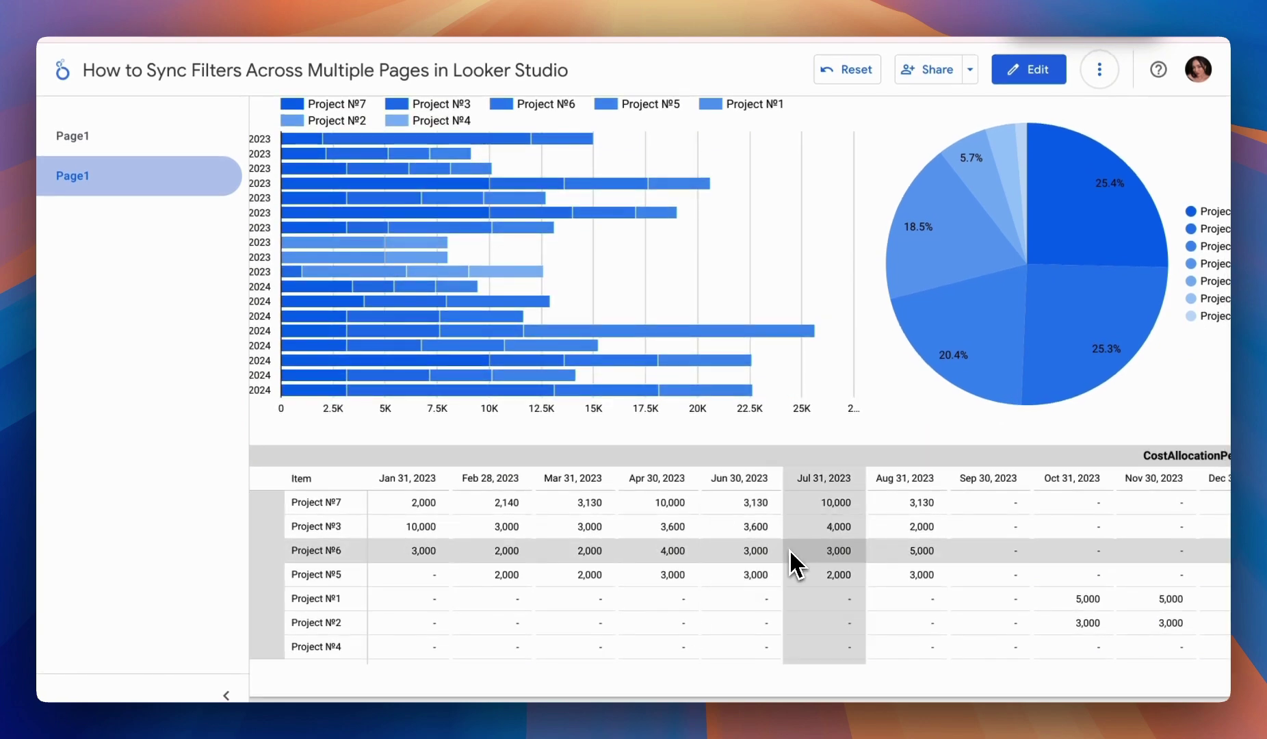
{"action": "scroll", "coordinate": [789, 548], "scroll_direction": "right", "scroll_amount": 10}
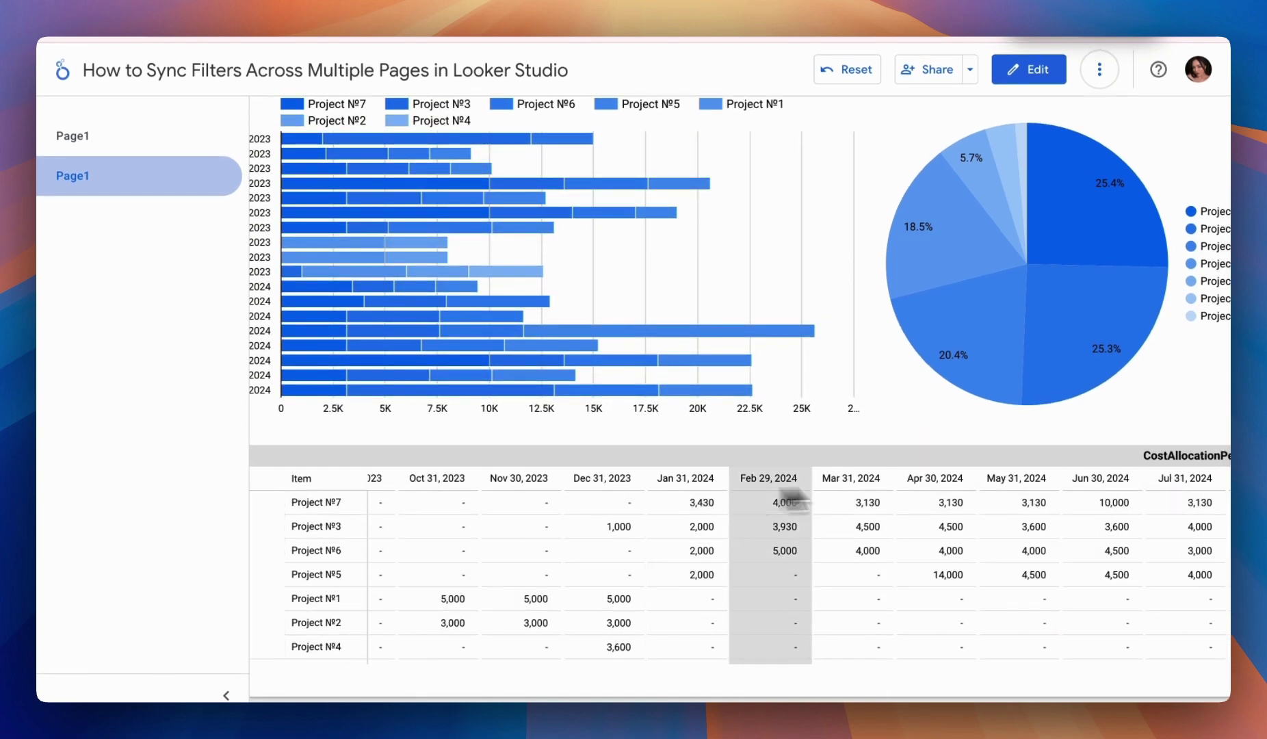
{"action": "scroll", "coordinate": [653, 588], "scroll_direction": "left", "scroll_amount": 10}
{"action": "scroll", "coordinate": [853, 340], "scroll_direction": "up", "scroll_amount": 3}
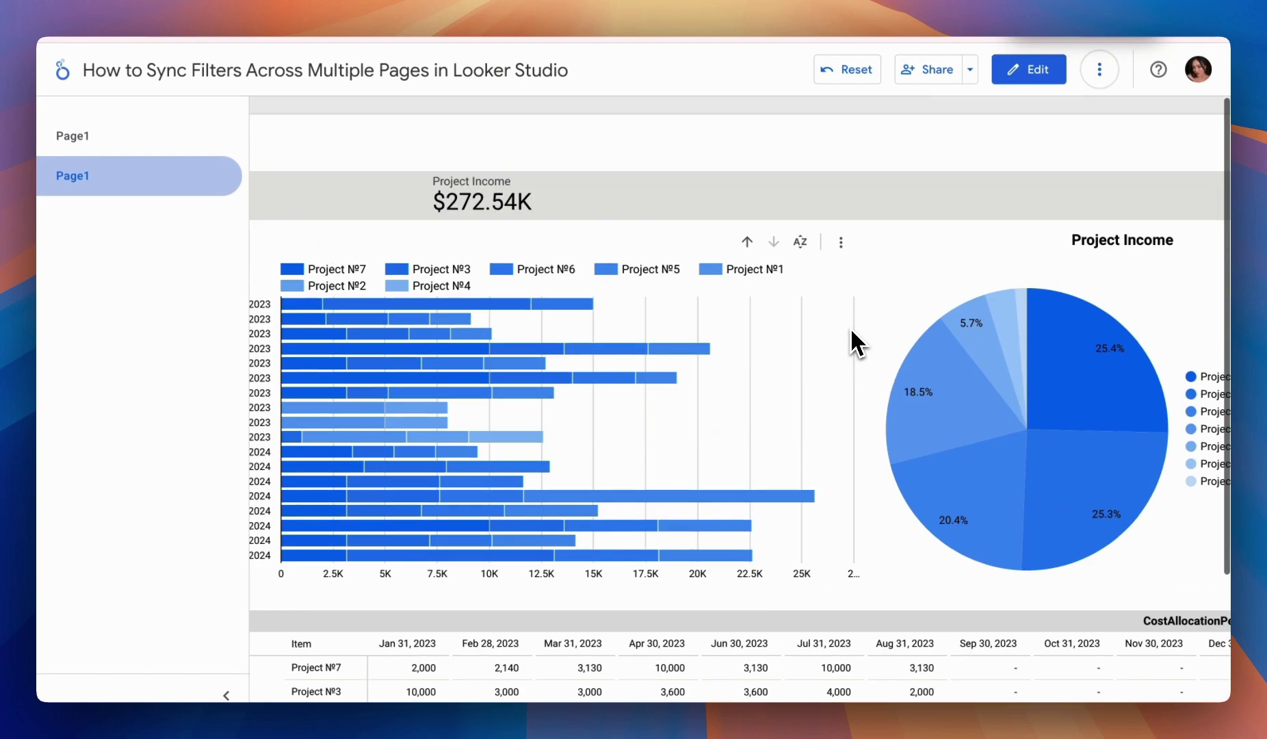
{"action": "left_click", "coordinate": [156, 145]}
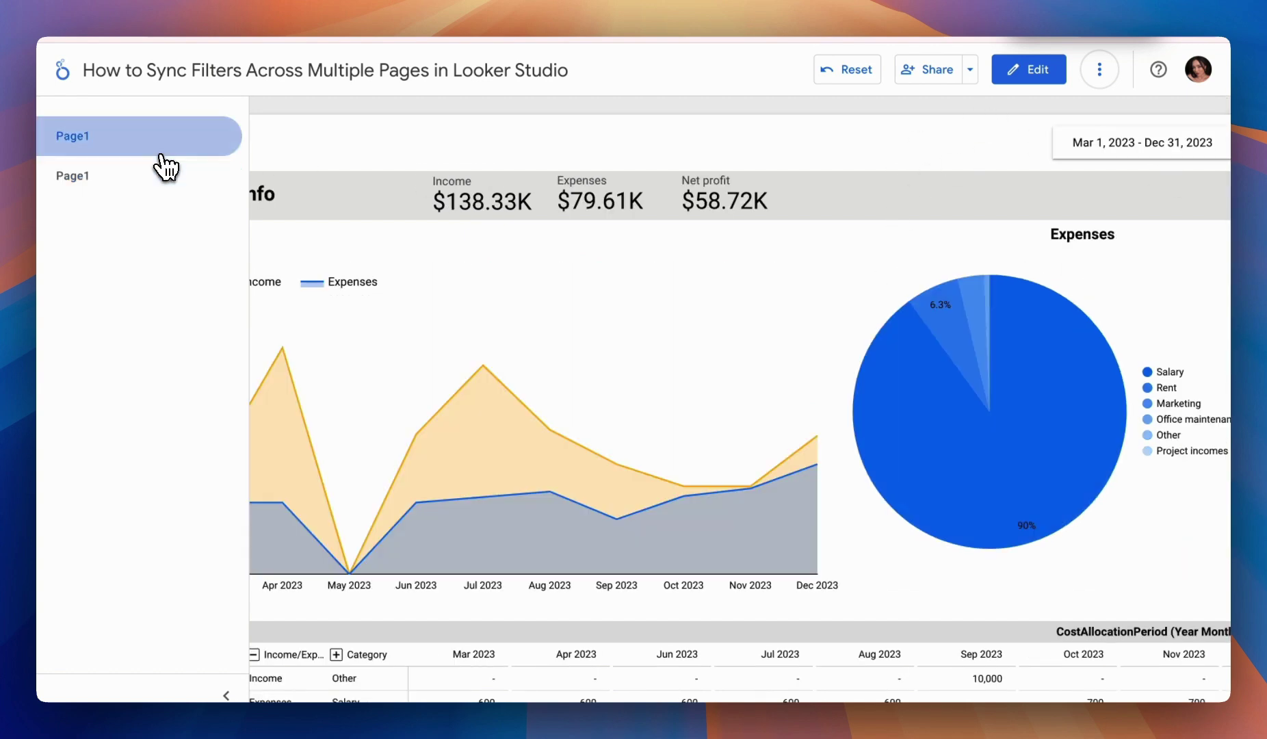
Make the date range control report-level and confirm page 2 shows Jan 1 – Dec 31, 2023.
{"action": "left_click", "coordinate": [1037, 74]}
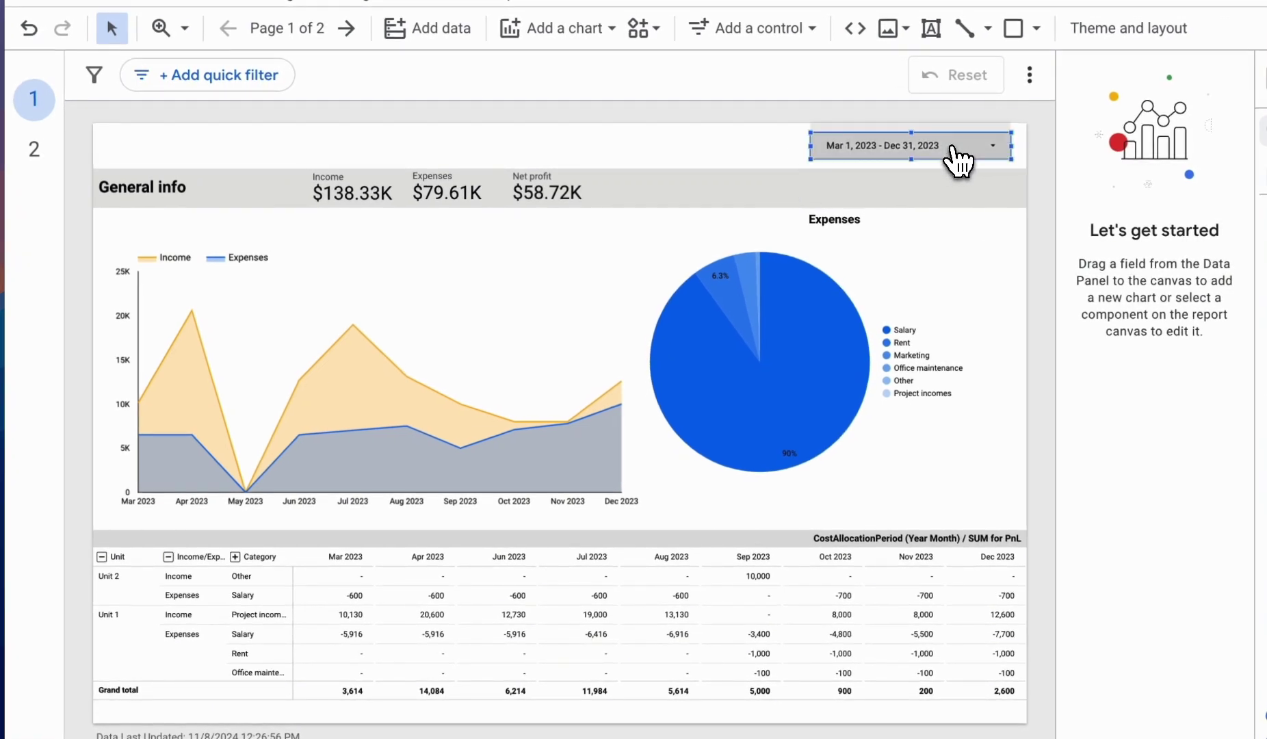
{"action": "right_click", "coordinate": [952, 146]}
{"action": "mouse_move", "coordinate": [1010, 246]}
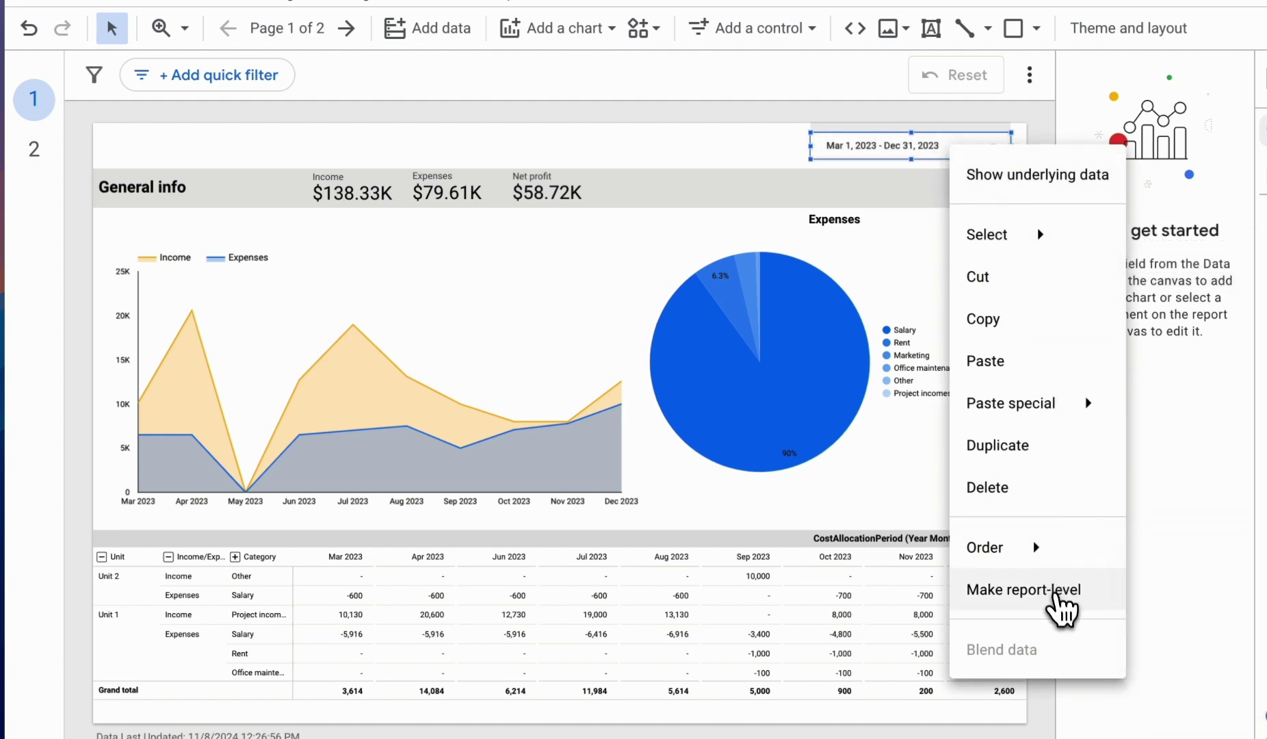
{"action": "left_click", "coordinate": [1061, 619]}
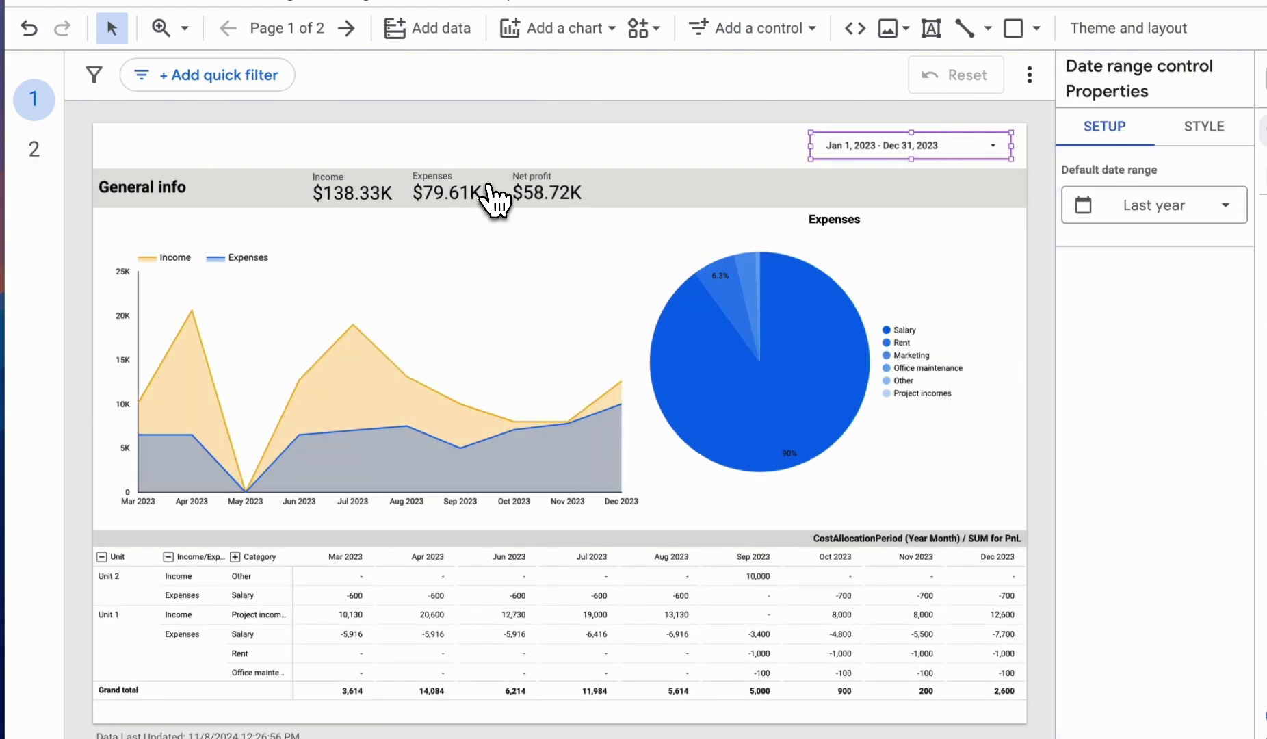
{"action": "left_click", "coordinate": [39, 167]}
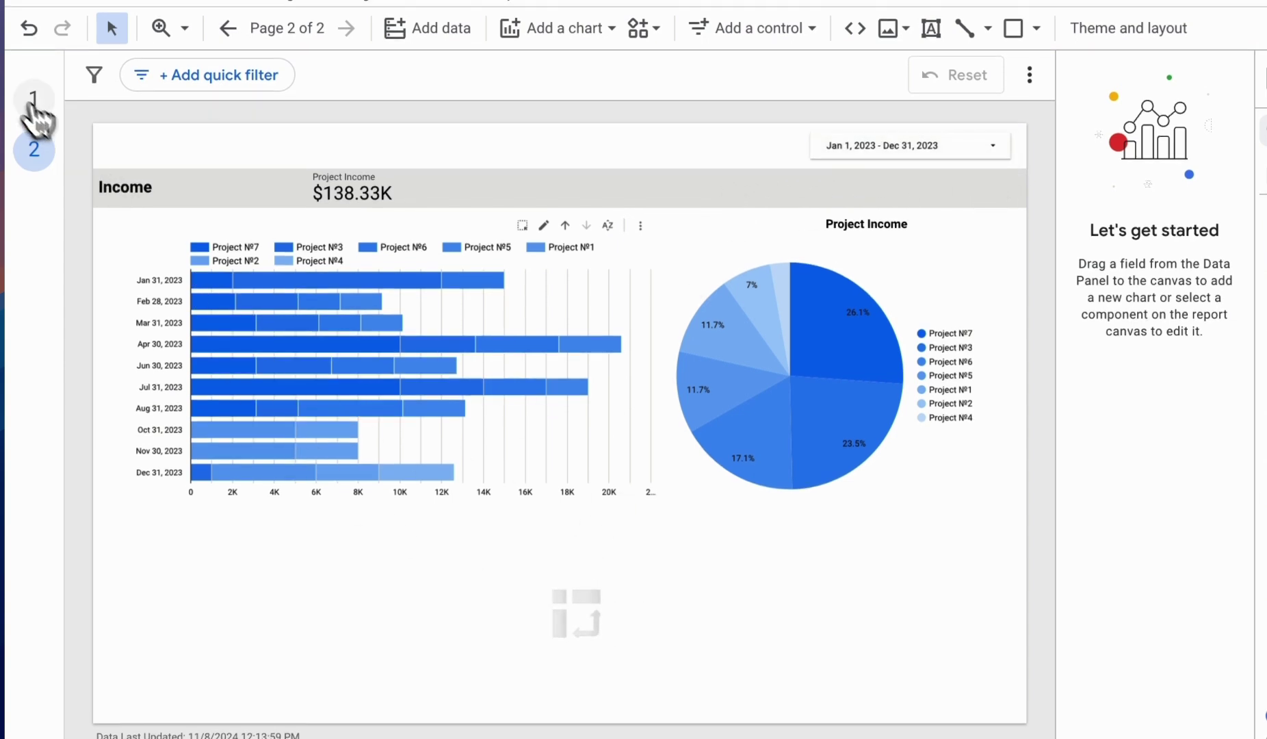
From the General info page in view mode, set the range to Mar 1 – Dec 31, 2023.
{"action": "left_click", "coordinate": [33, 101]}
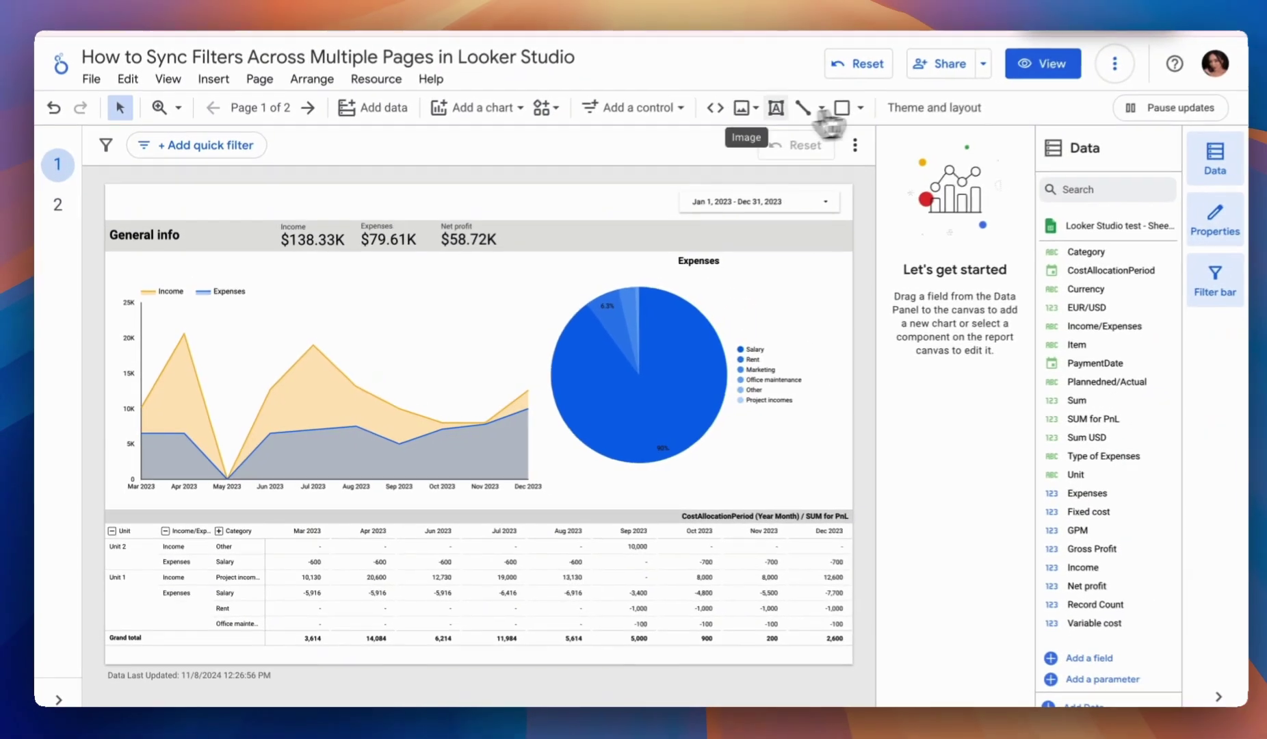
{"action": "left_click", "coordinate": [1019, 74]}
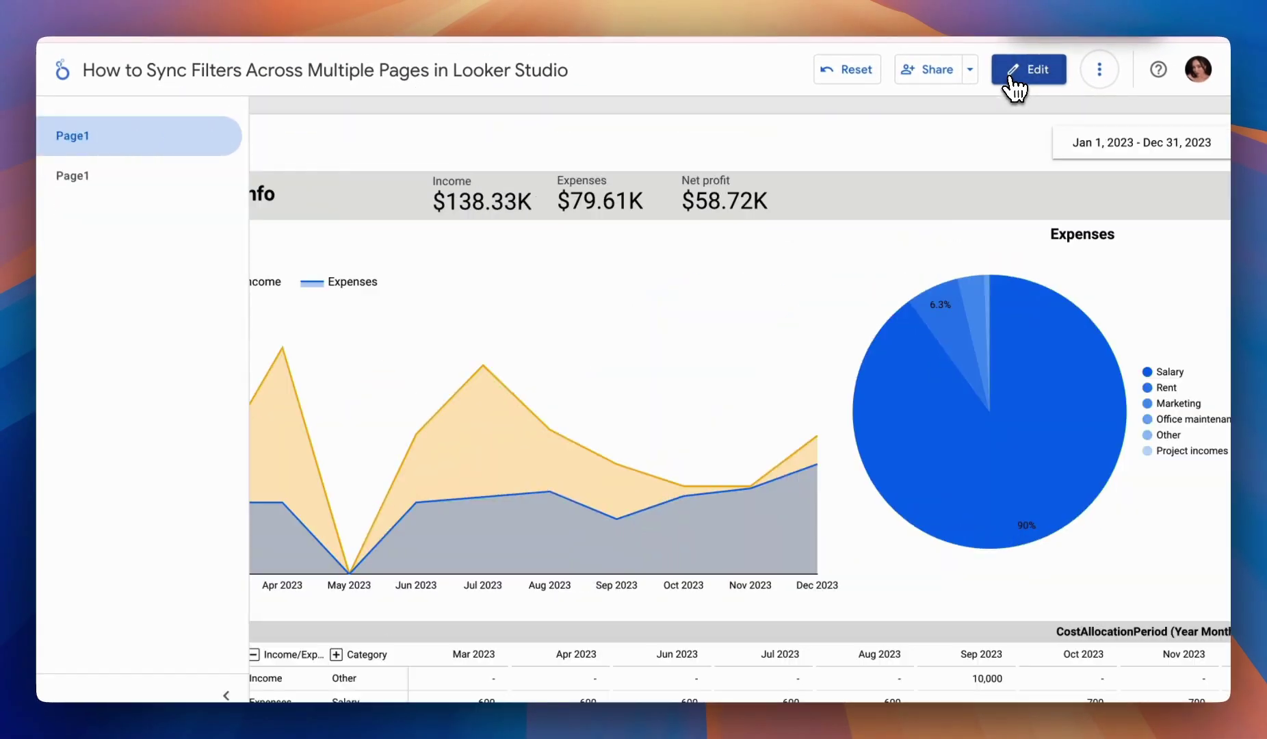
{"action": "left_click", "coordinate": [1002, 151]}
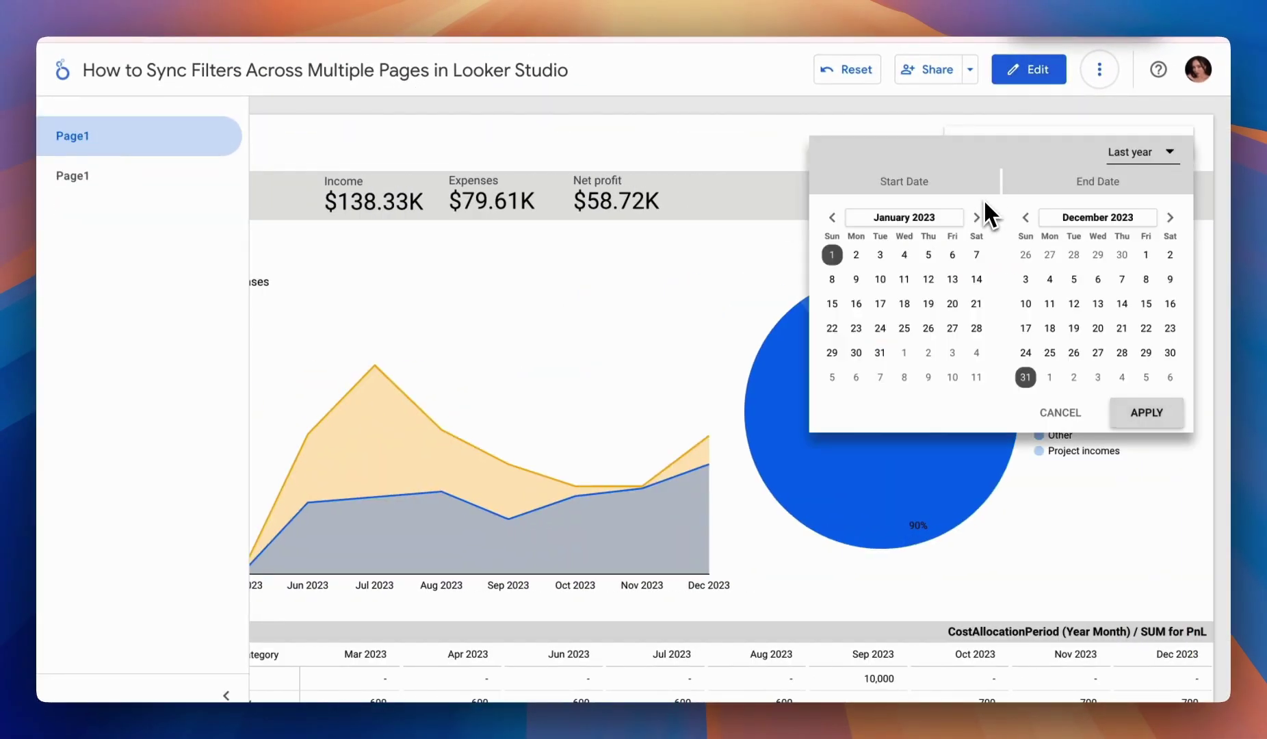
{"action": "left_click", "coordinate": [976, 218]}
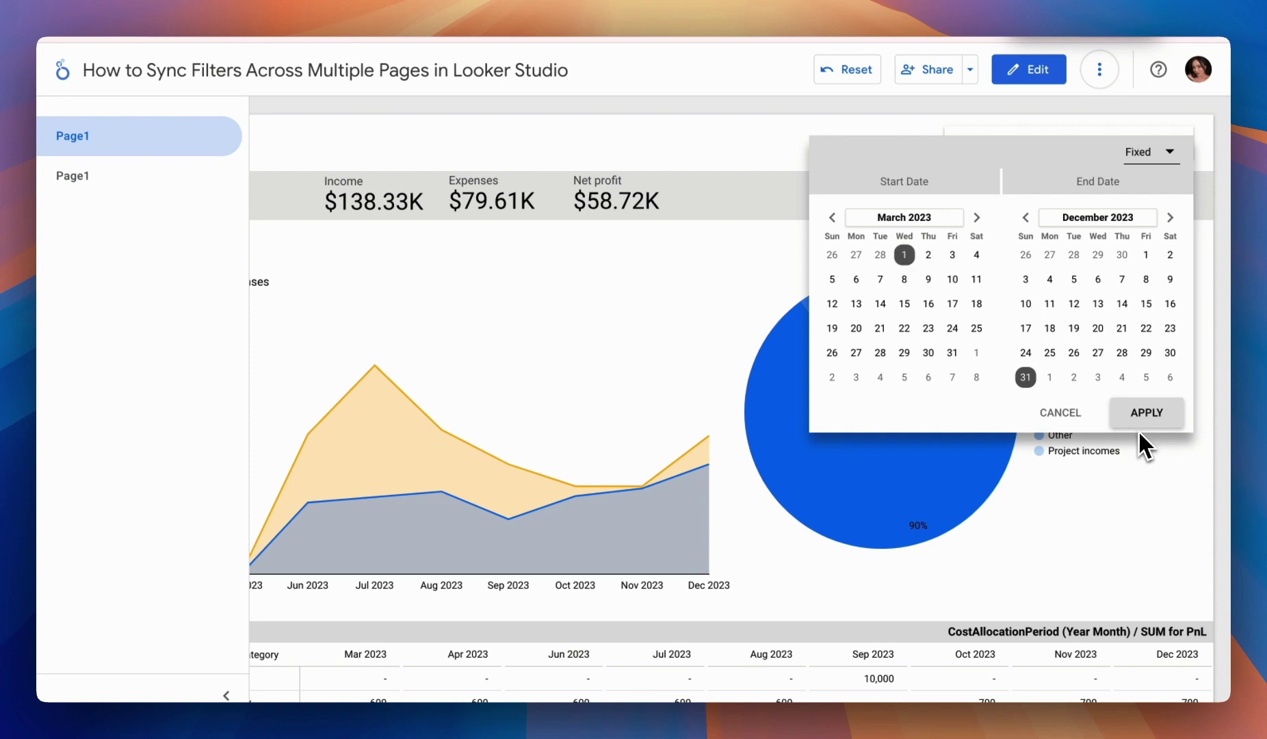
{"action": "left_click", "coordinate": [904, 255]}
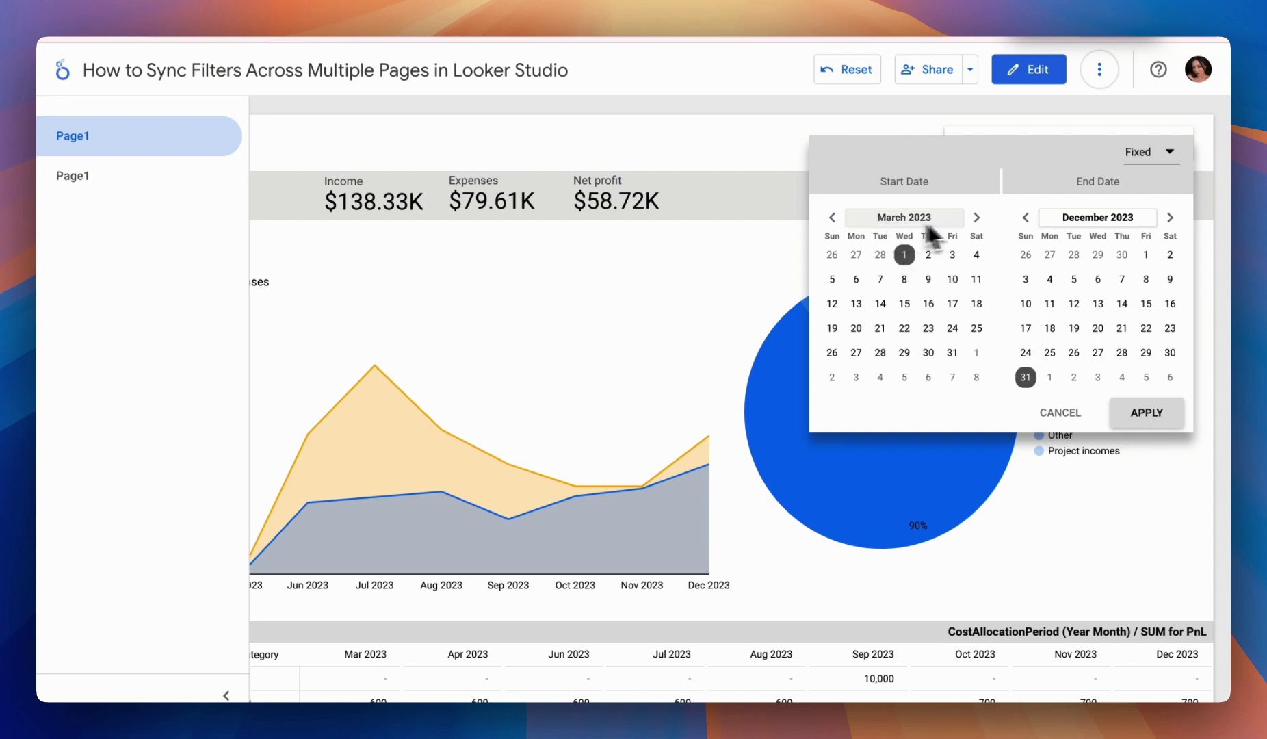
{"action": "left_click", "coordinate": [1147, 413]}
Confirm the Income page also shows Mar 1 – Dec 31, 2023.
{"action": "scroll", "coordinate": [798, 481], "scroll_direction": "down", "scroll_amount": 3}
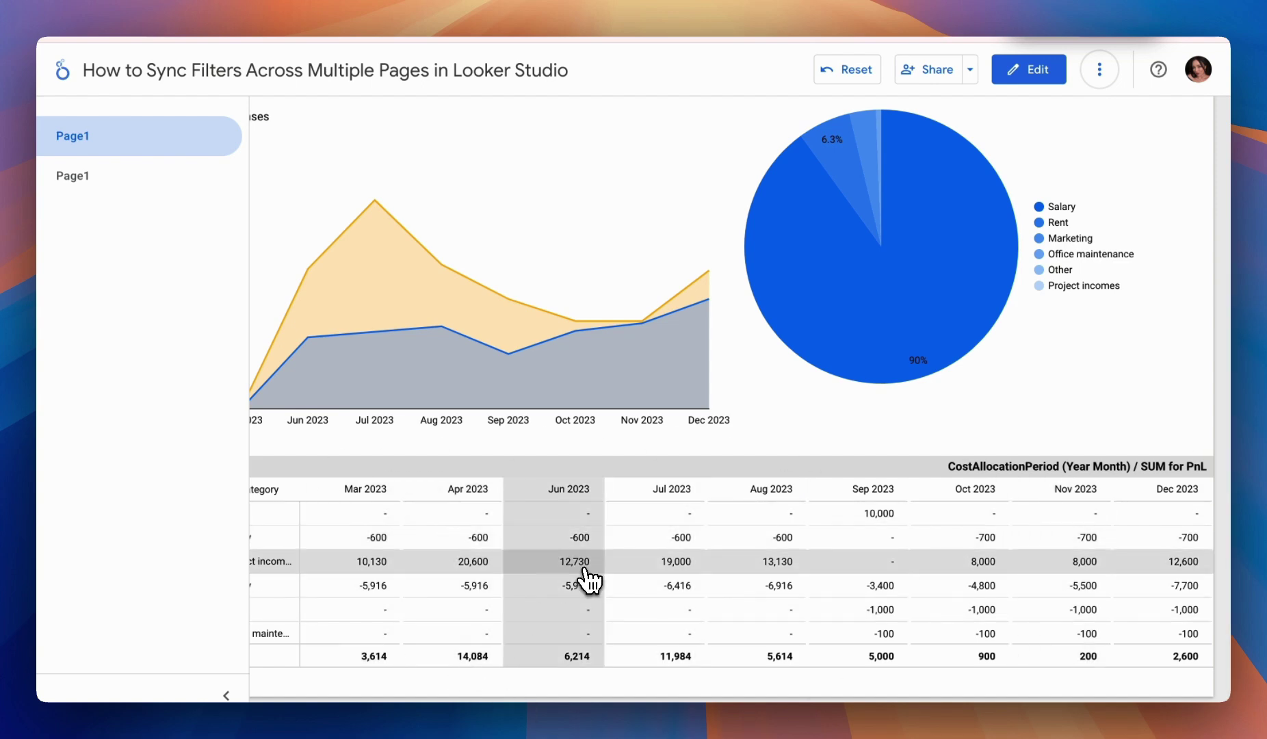
{"action": "left_click", "coordinate": [94, 179]}
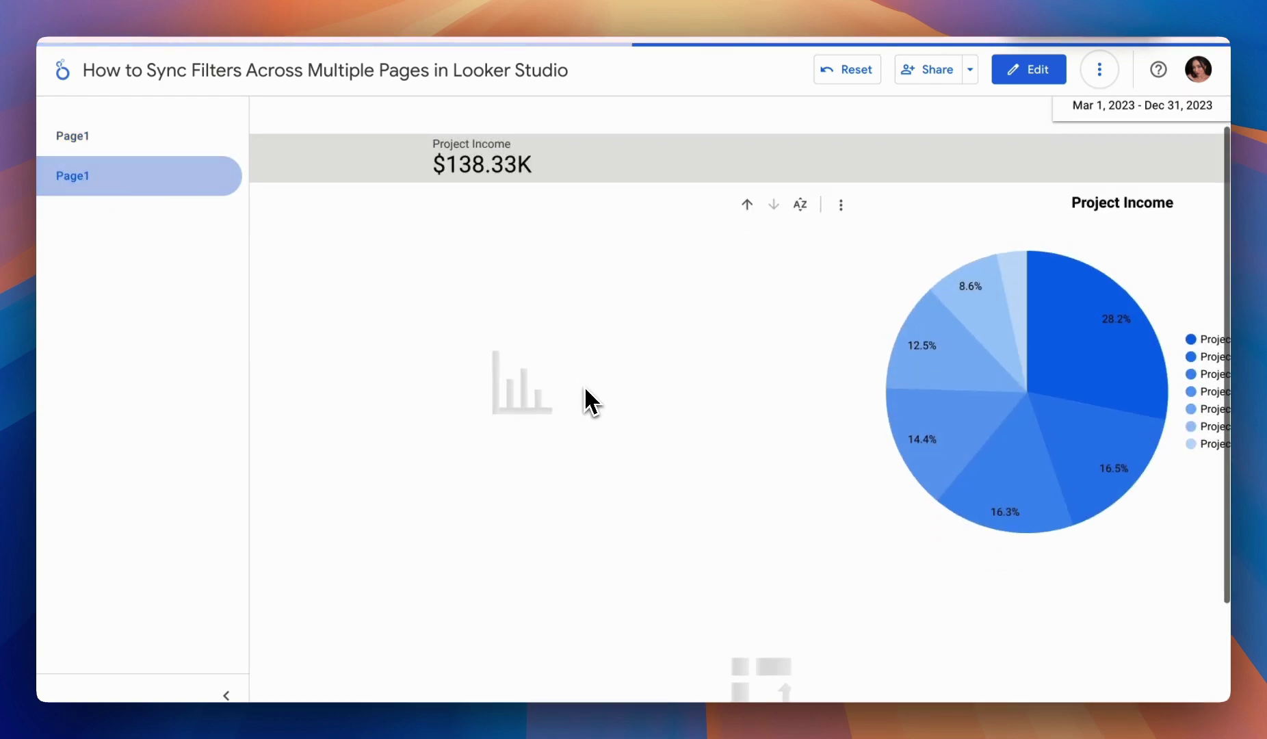
{"action": "scroll", "coordinate": [584, 386], "scroll_direction": "down", "scroll_amount": 2}
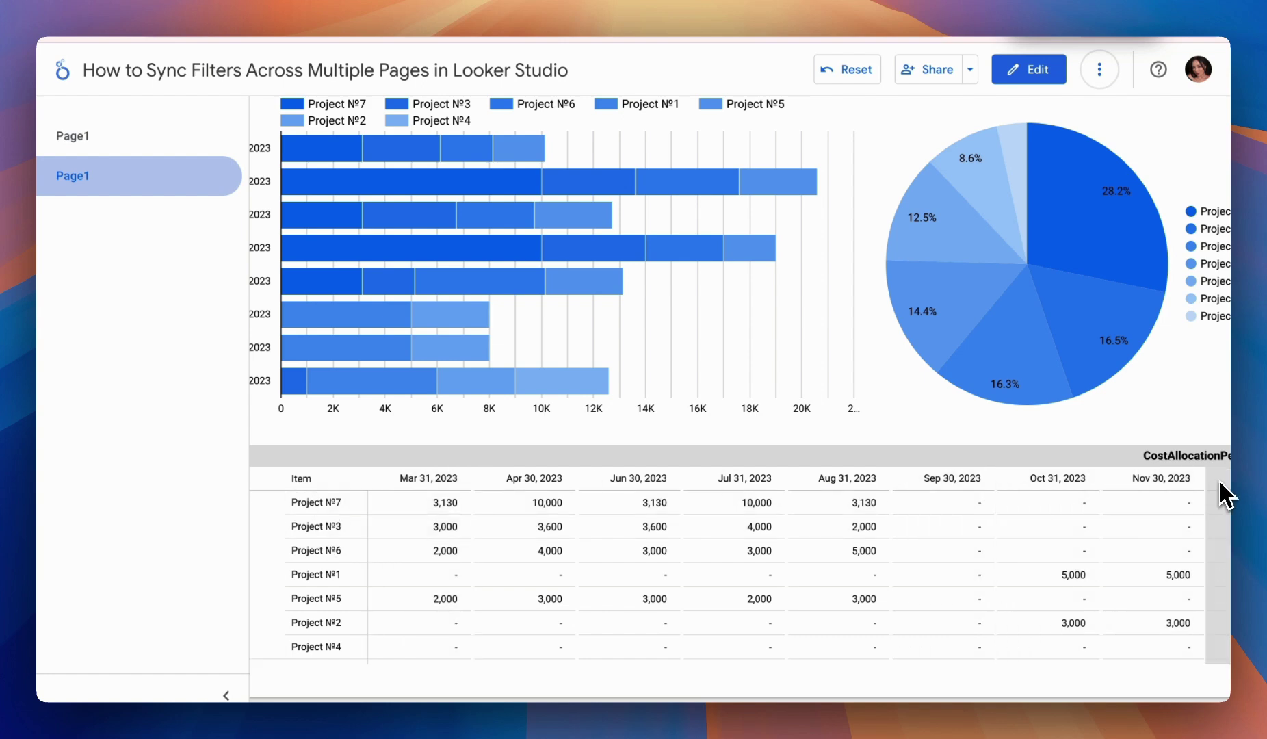
{"action": "scroll", "coordinate": [933, 369], "scroll_direction": "up", "scroll_amount": 3}
{"action": "scroll", "coordinate": [933, 369], "scroll_direction": "right", "scroll_amount": 1}
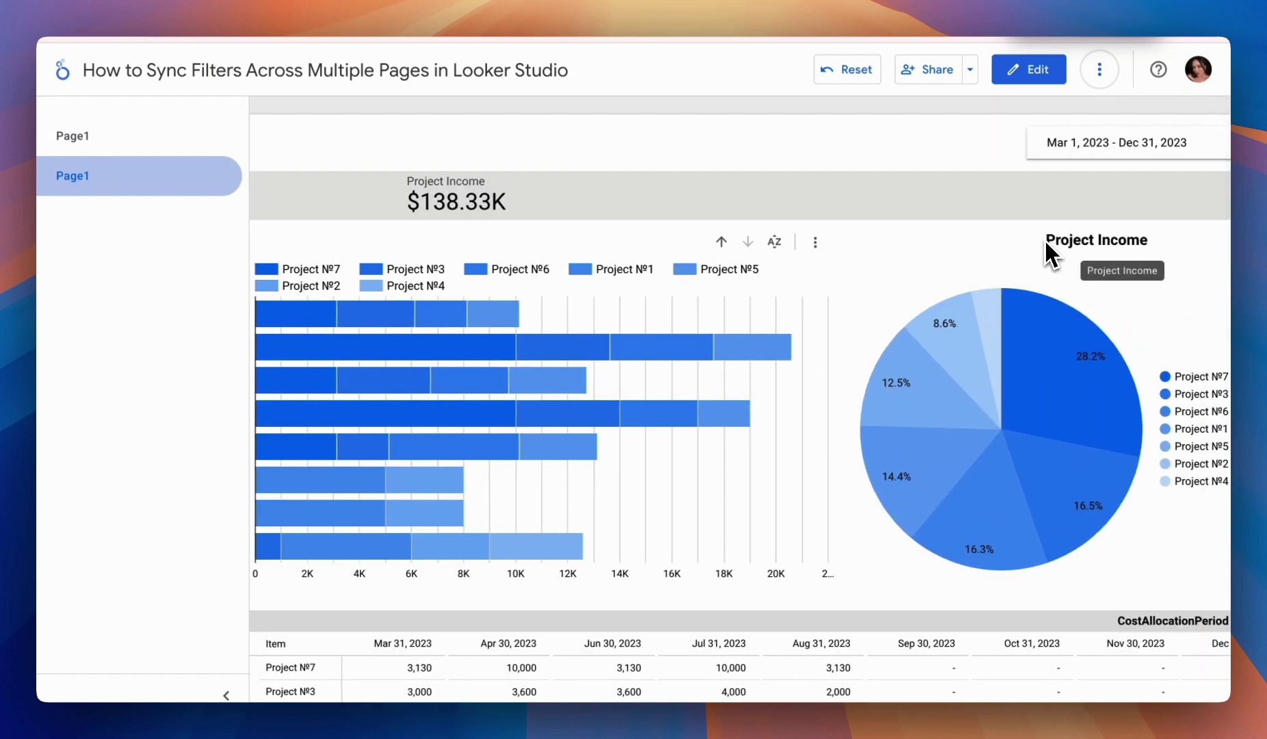
{"action": "scroll", "coordinate": [1044, 239], "scroll_direction": "right", "scroll_amount": 1}
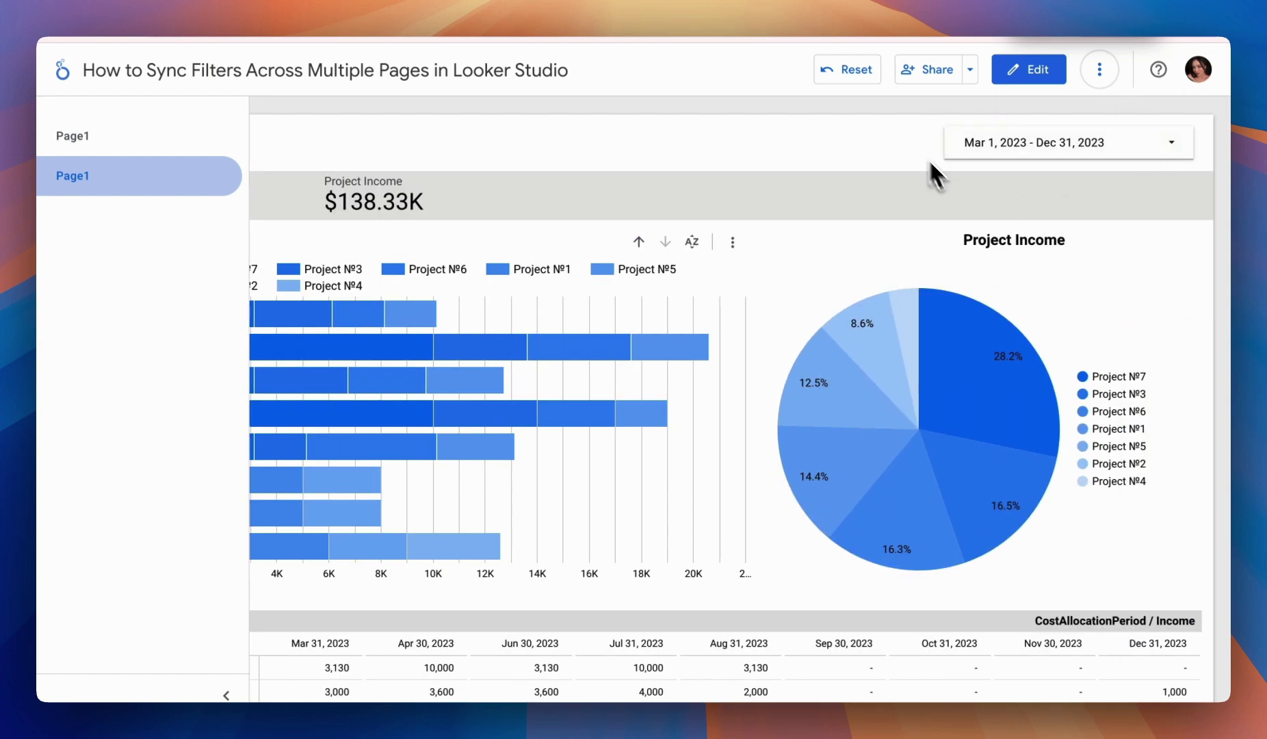
{"action": "scroll", "coordinate": [806, 212], "scroll_direction": "left", "scroll_amount": 2}
{"action": "scroll", "coordinate": [877, 503], "scroll_direction": "down", "scroll_amount": 4}
{"action": "scroll", "coordinate": [713, 333], "scroll_direction": "up", "scroll_amount": 4}
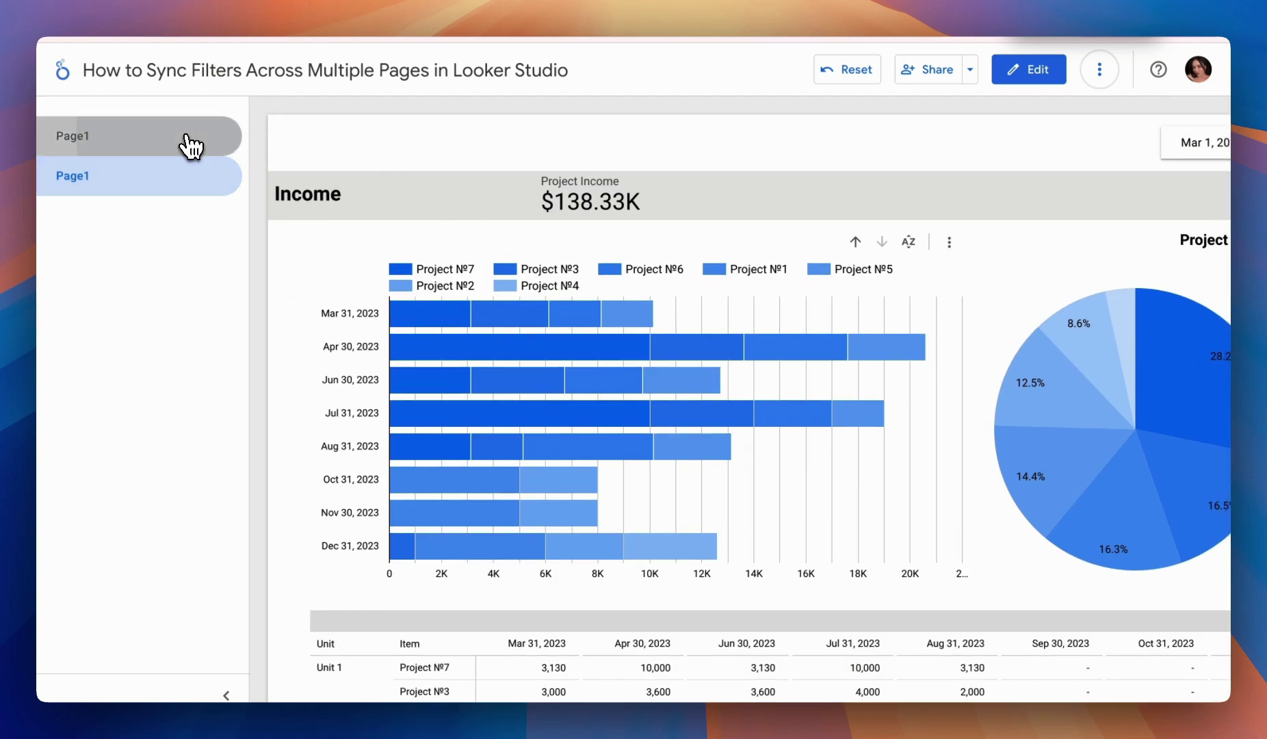
Place a drop-down list control beside the date range on the General info page.
{"action": "left_click", "coordinate": [186, 136]}
{"action": "left_click", "coordinate": [1041, 69]}
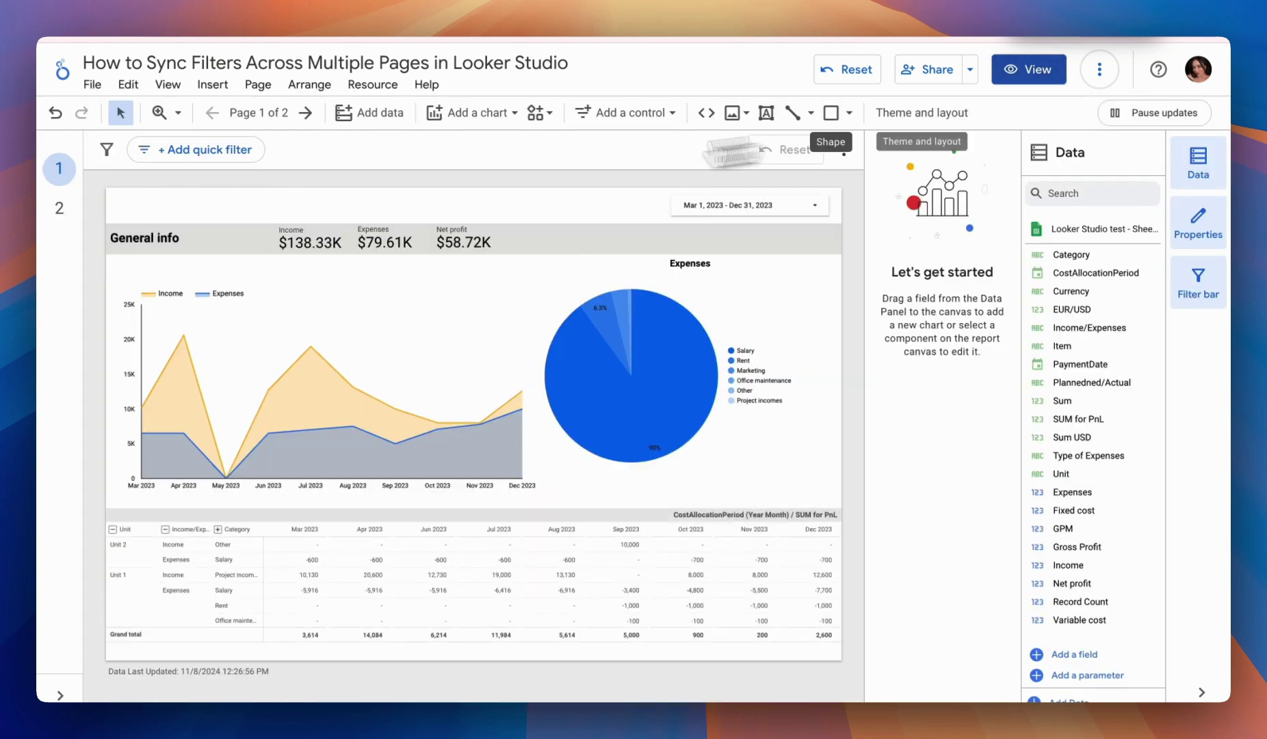
{"action": "left_click", "coordinate": [625, 112]}
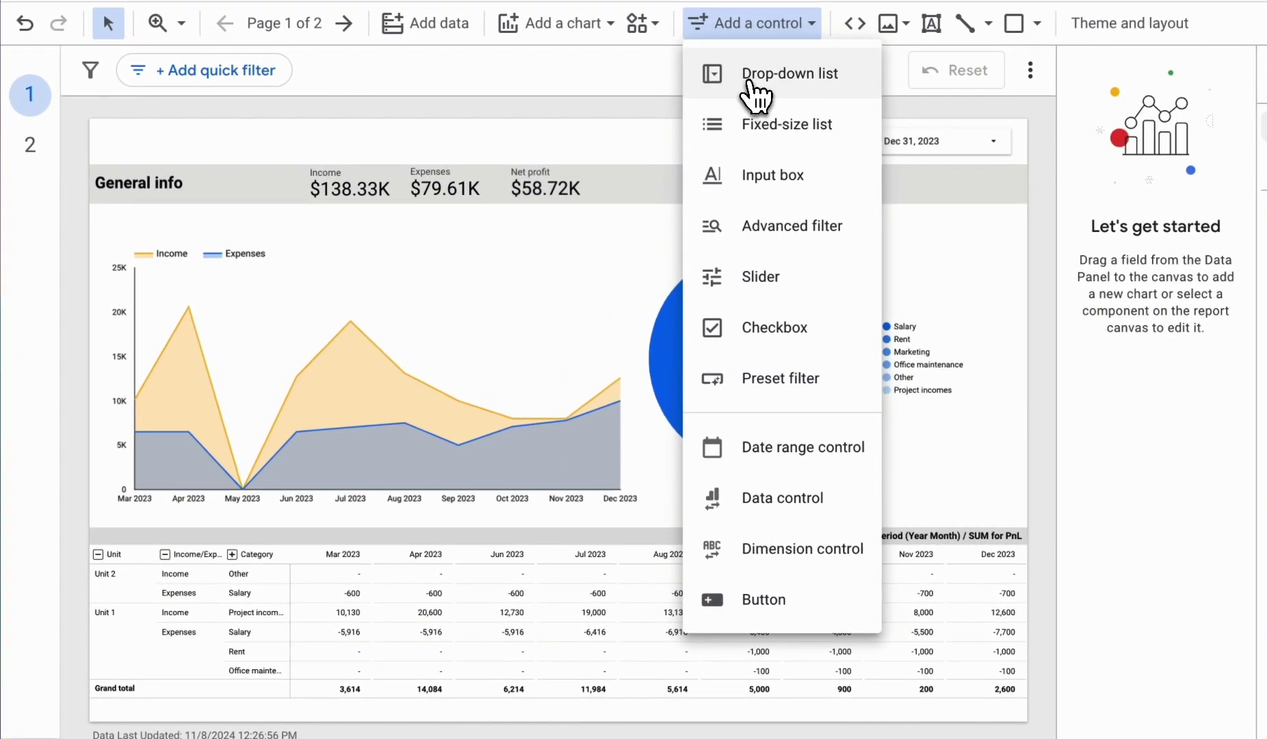
{"action": "left_click", "coordinate": [751, 82]}
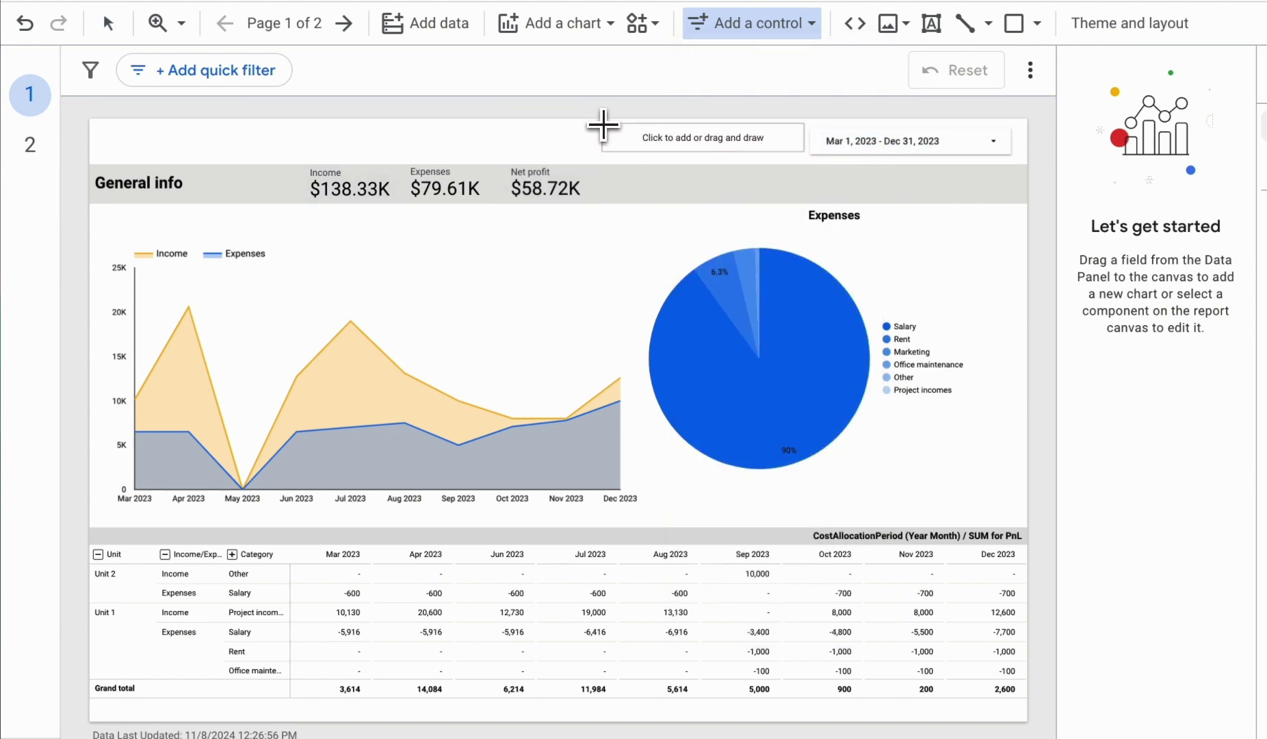
{"action": "left_click", "coordinate": [598, 125]}
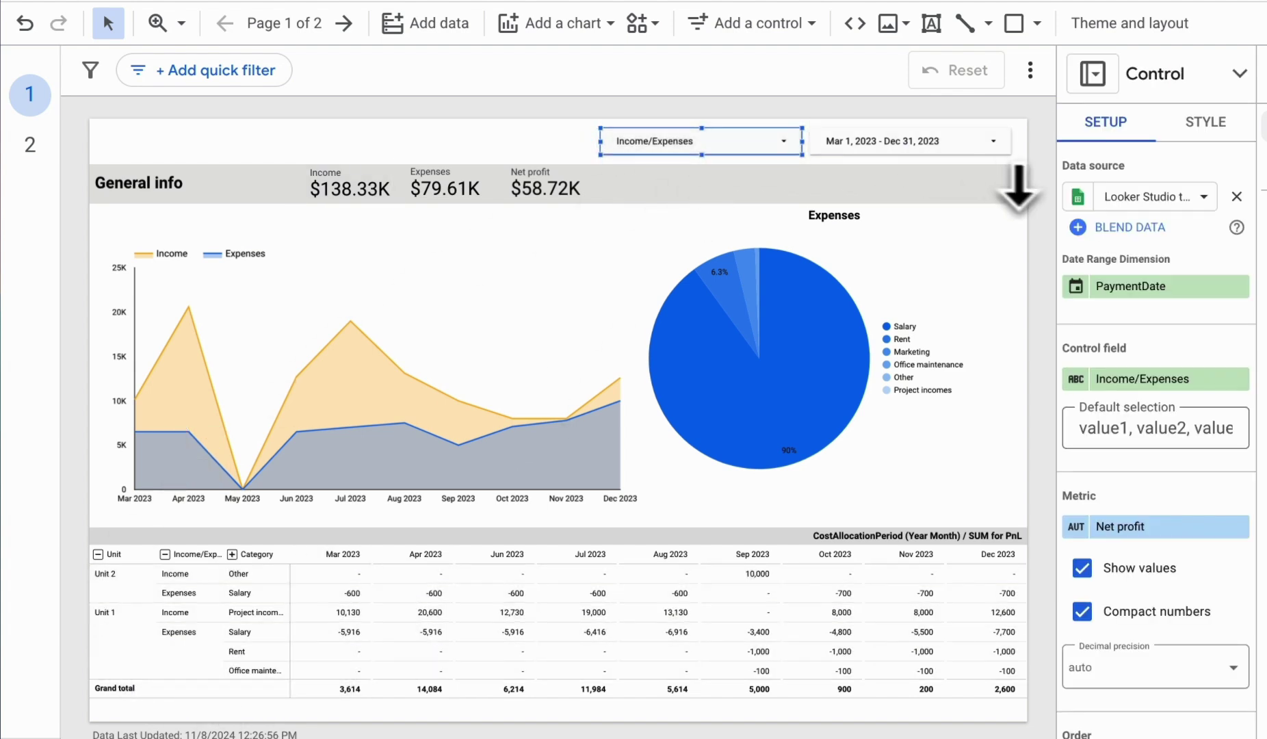
Set the drop-down's date dimension to CostAllocationPeriod and control field to Unit, then narrow it slightly.
{"action": "left_click", "coordinate": [1144, 286]}
{"action": "left_click", "coordinate": [1152, 370]}
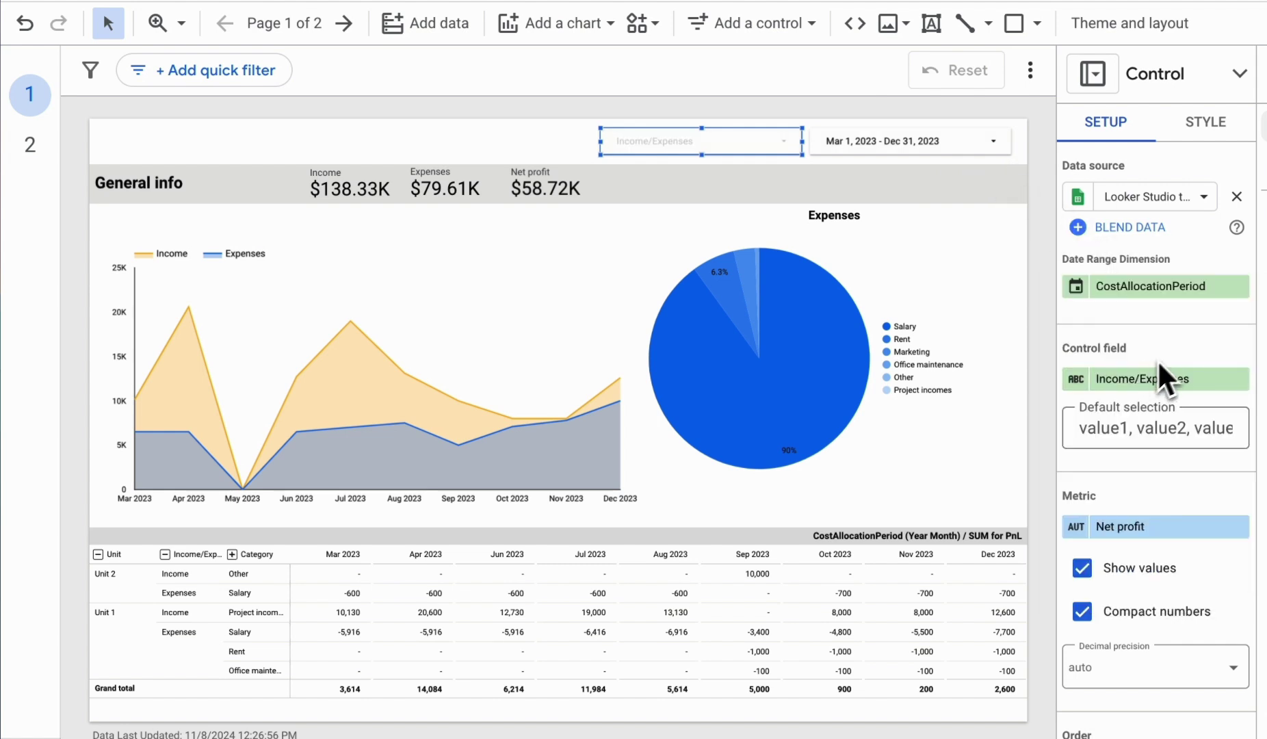
{"action": "left_click", "coordinate": [1163, 379]}
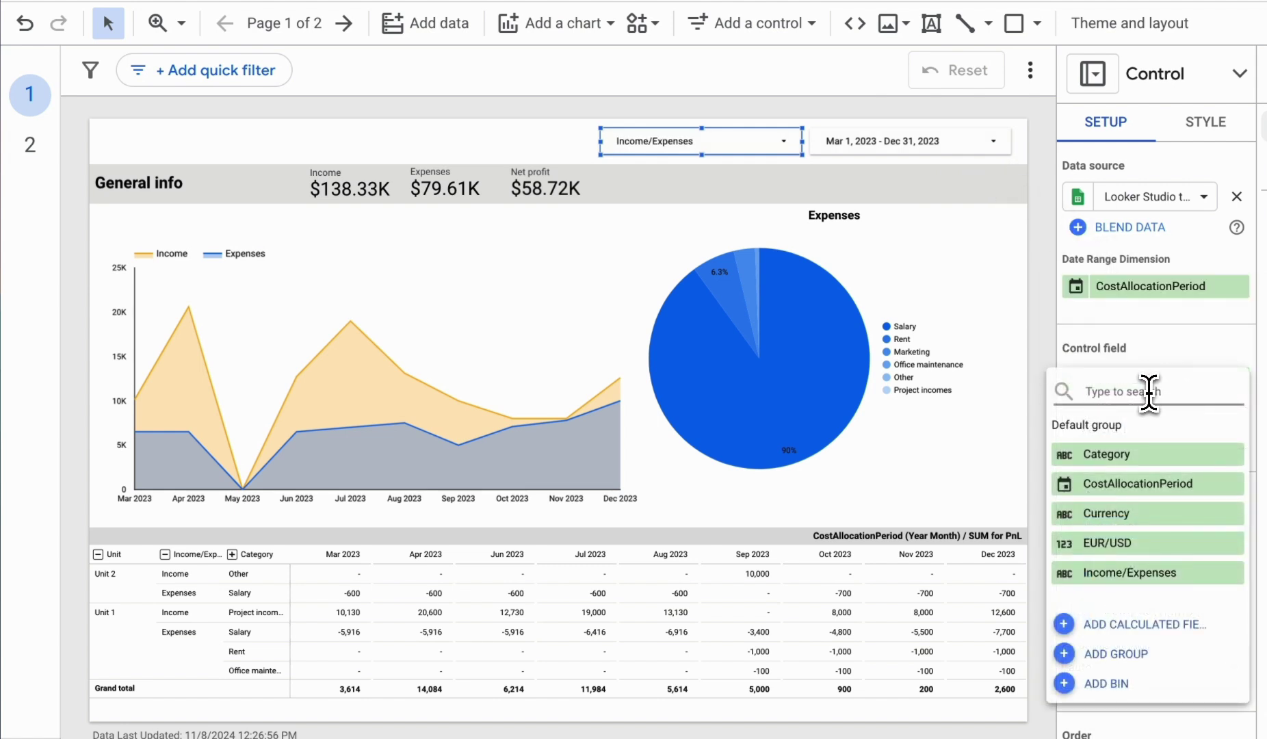
{"action": "type", "text": "un"}
{"action": "left_click", "coordinate": [1155, 457]}
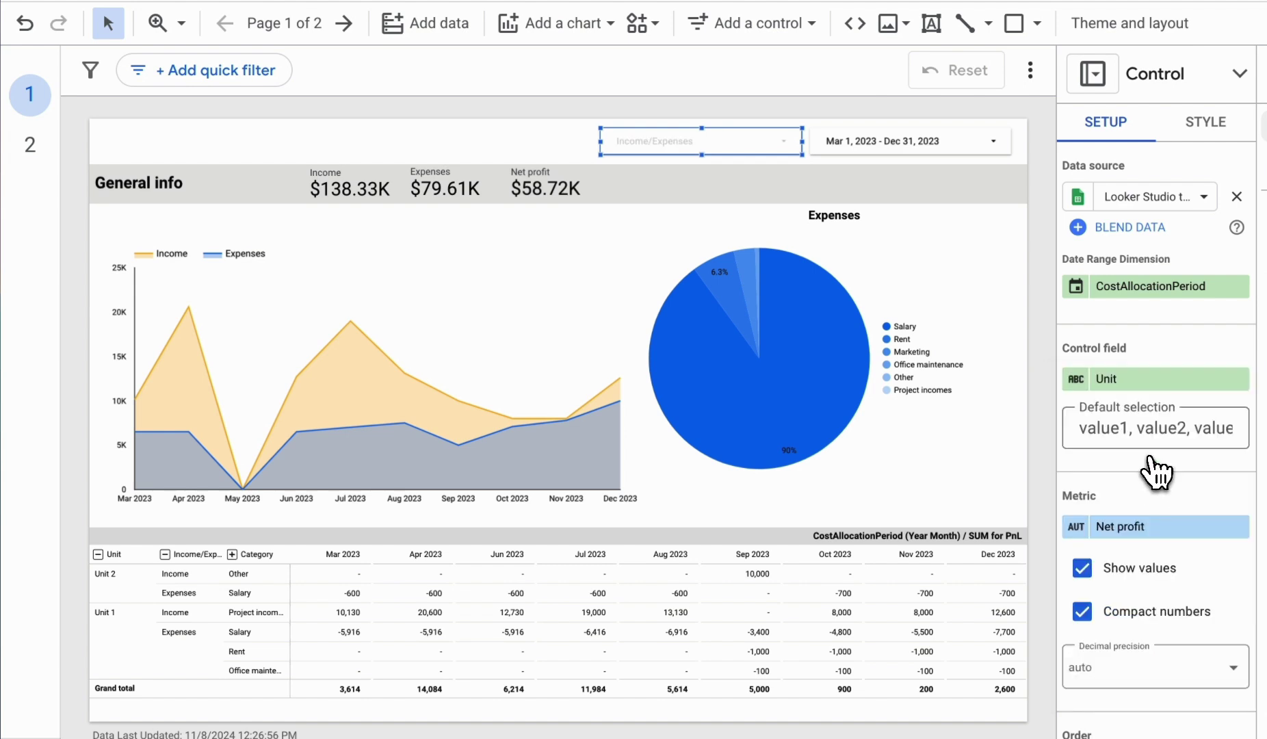
{"action": "left_click_drag", "start_coordinate": [601, 143], "coordinate": [611, 144]}
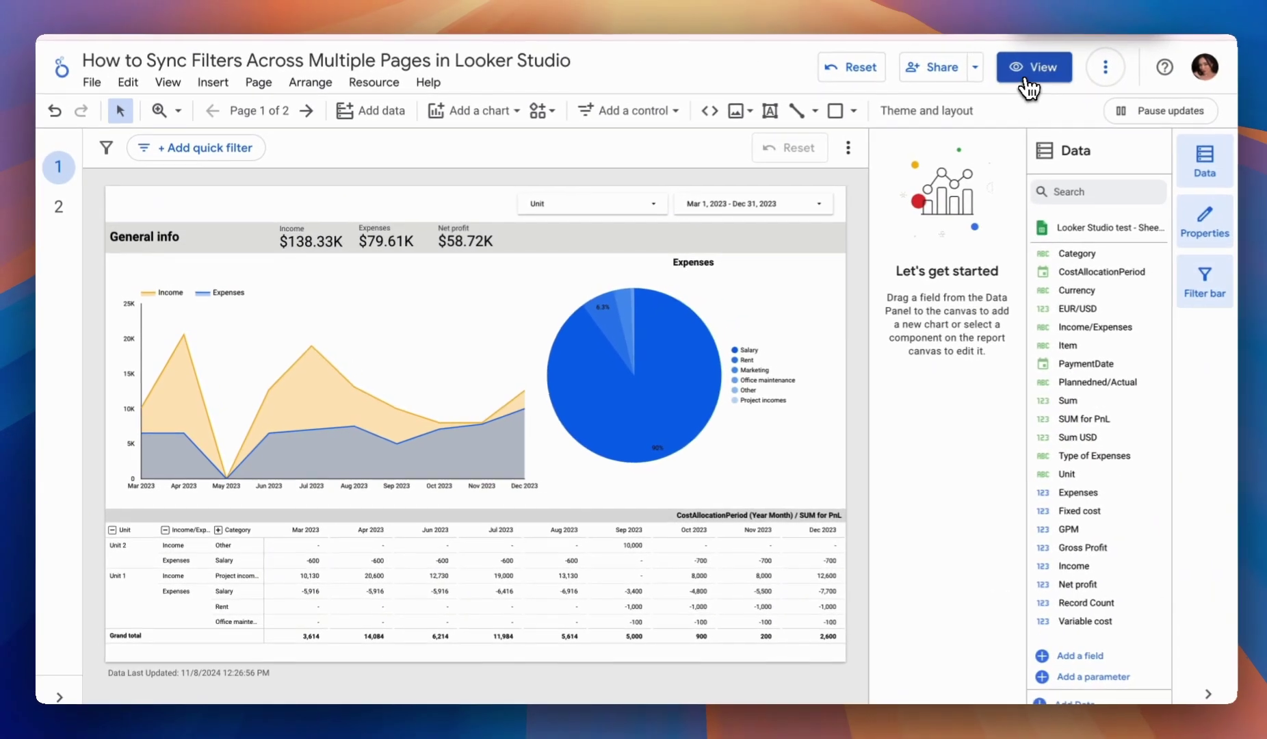
In view mode, filter the General info page to Unit 1, dropping income to $128.33K.
{"action": "left_click", "coordinate": [1033, 76]}
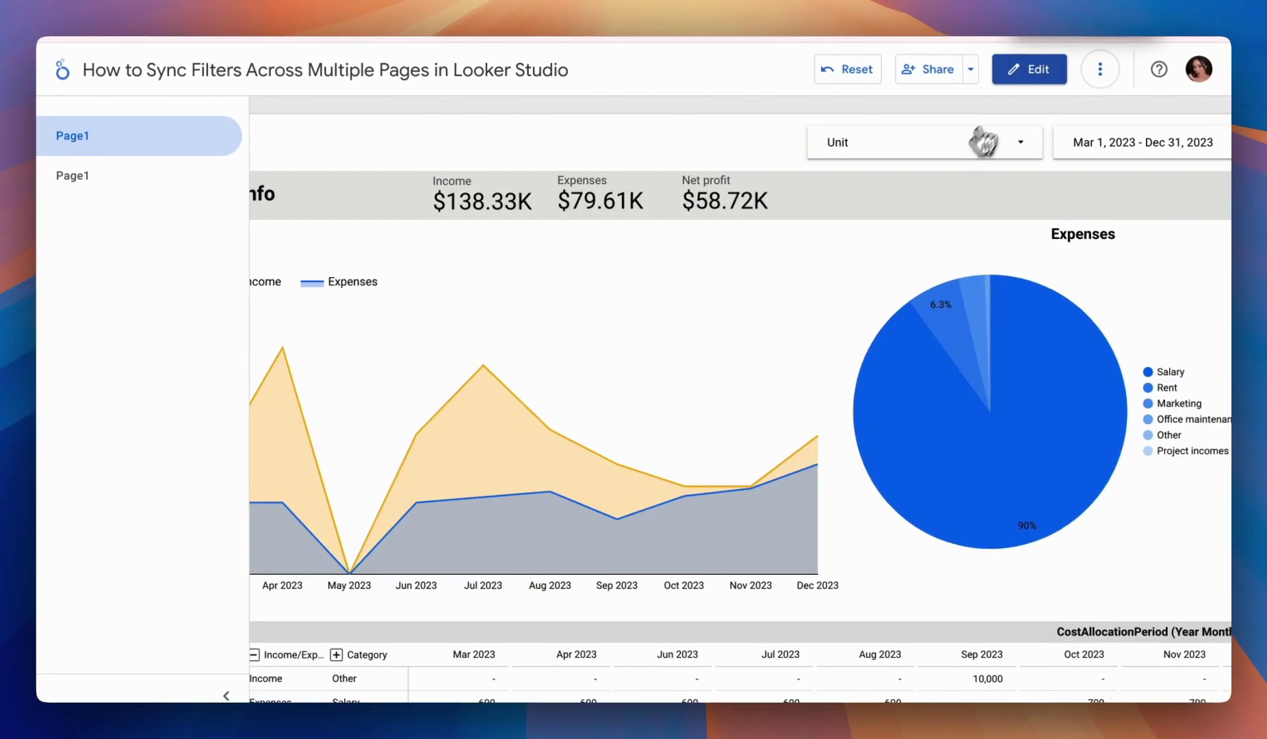
{"action": "left_click", "coordinate": [974, 136]}
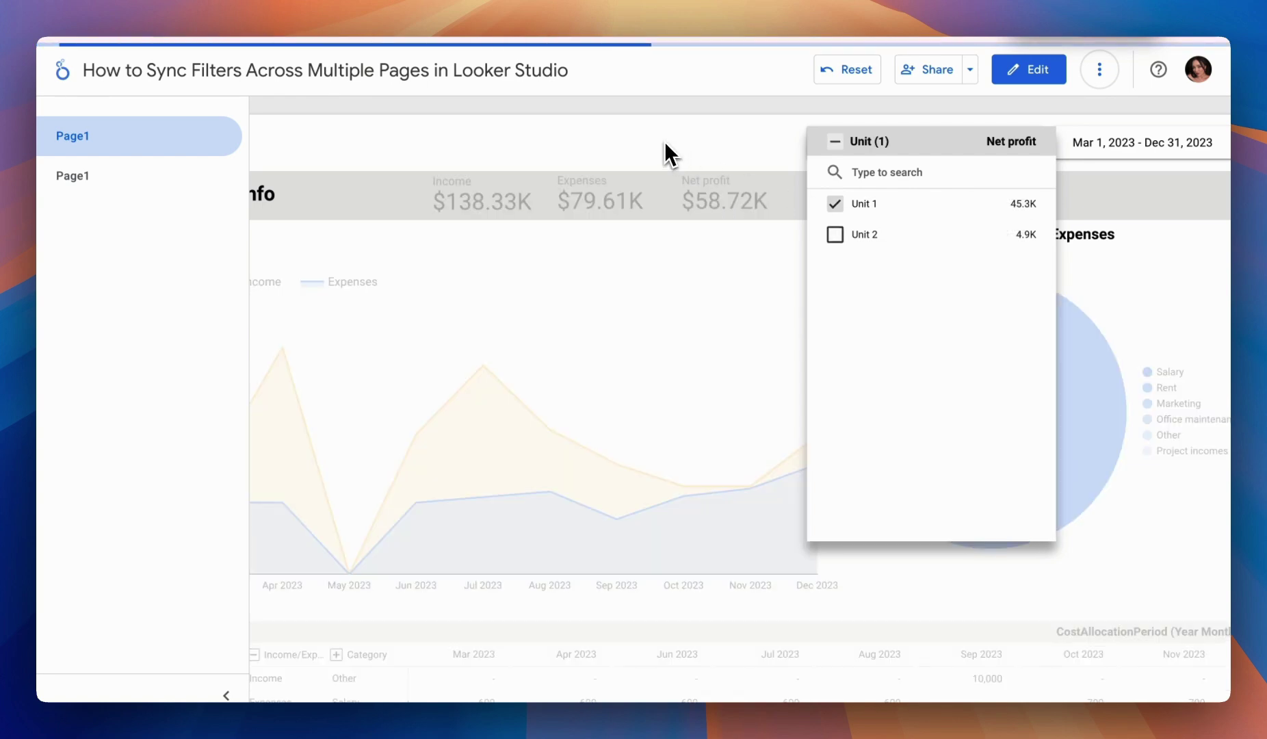
{"action": "left_click", "coordinate": [664, 153]}
{"action": "scroll", "coordinate": [822, 349], "scroll_direction": "down", "scroll_amount": 3}
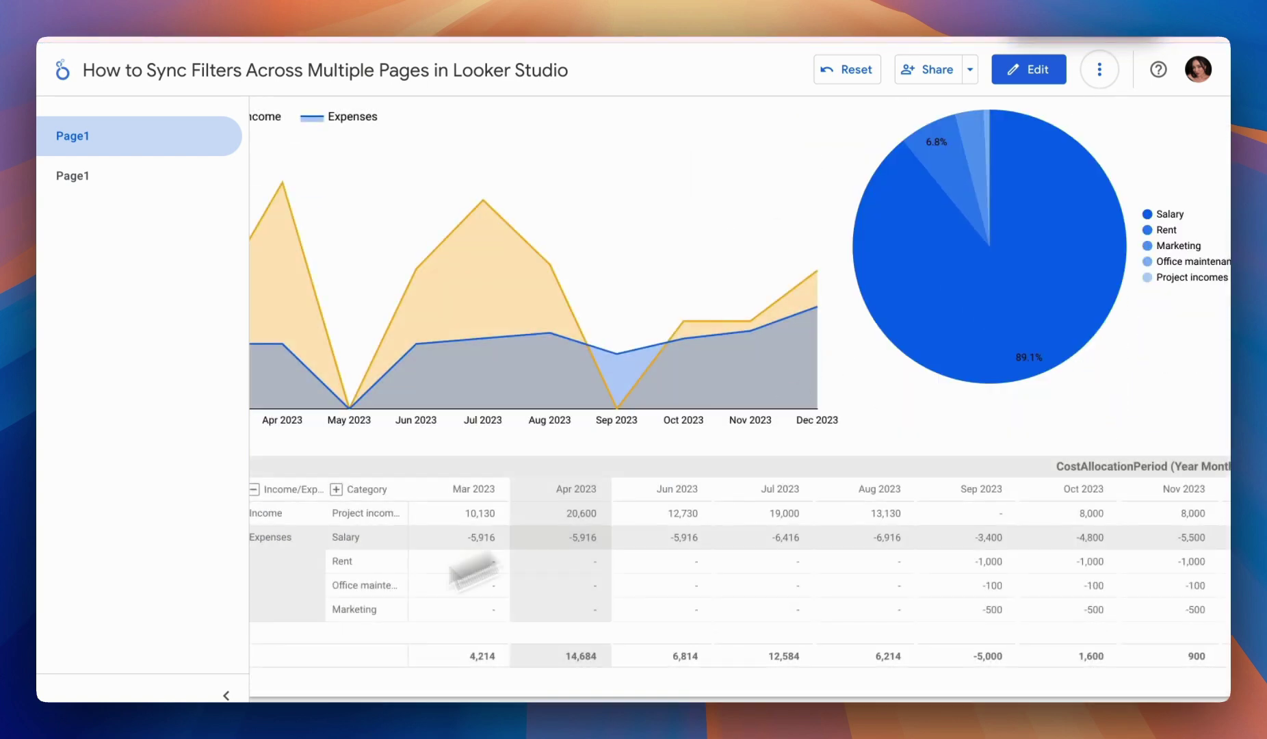
{"action": "left_click", "coordinate": [225, 695]}
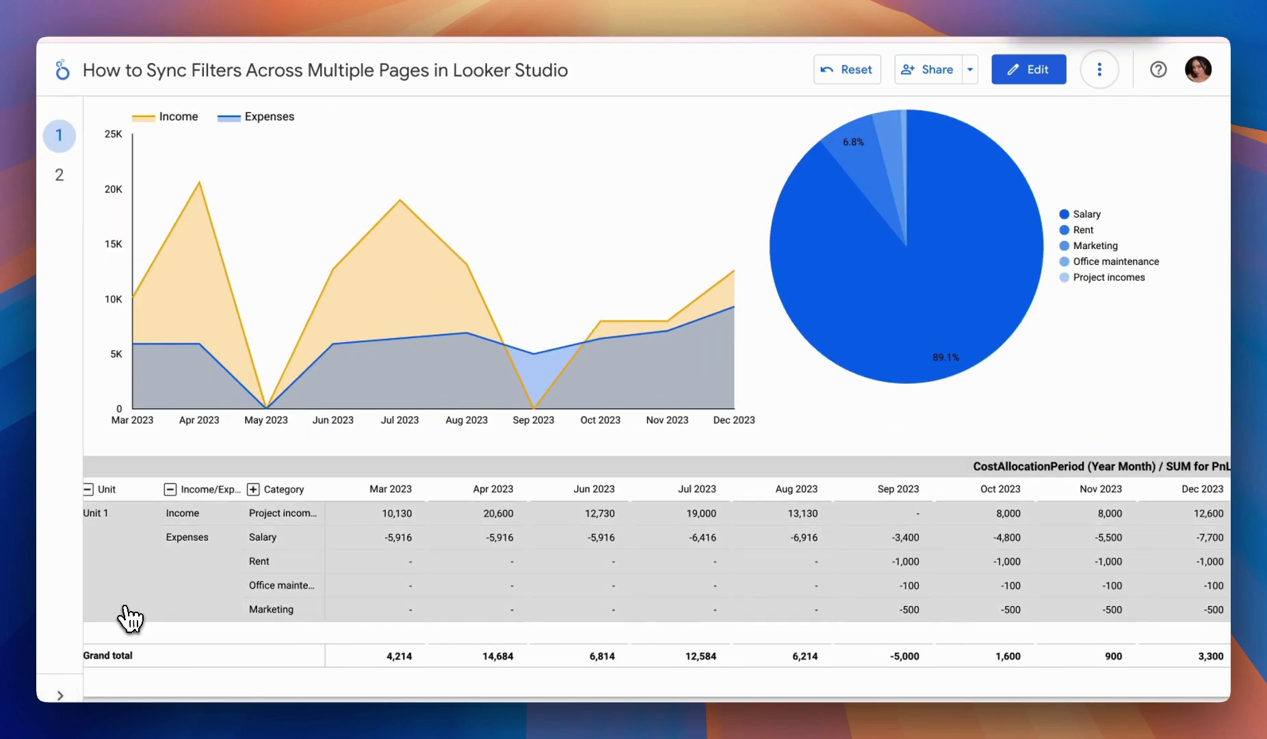
{"action": "scroll", "coordinate": [588, 220], "scroll_direction": "up", "scroll_amount": 3}
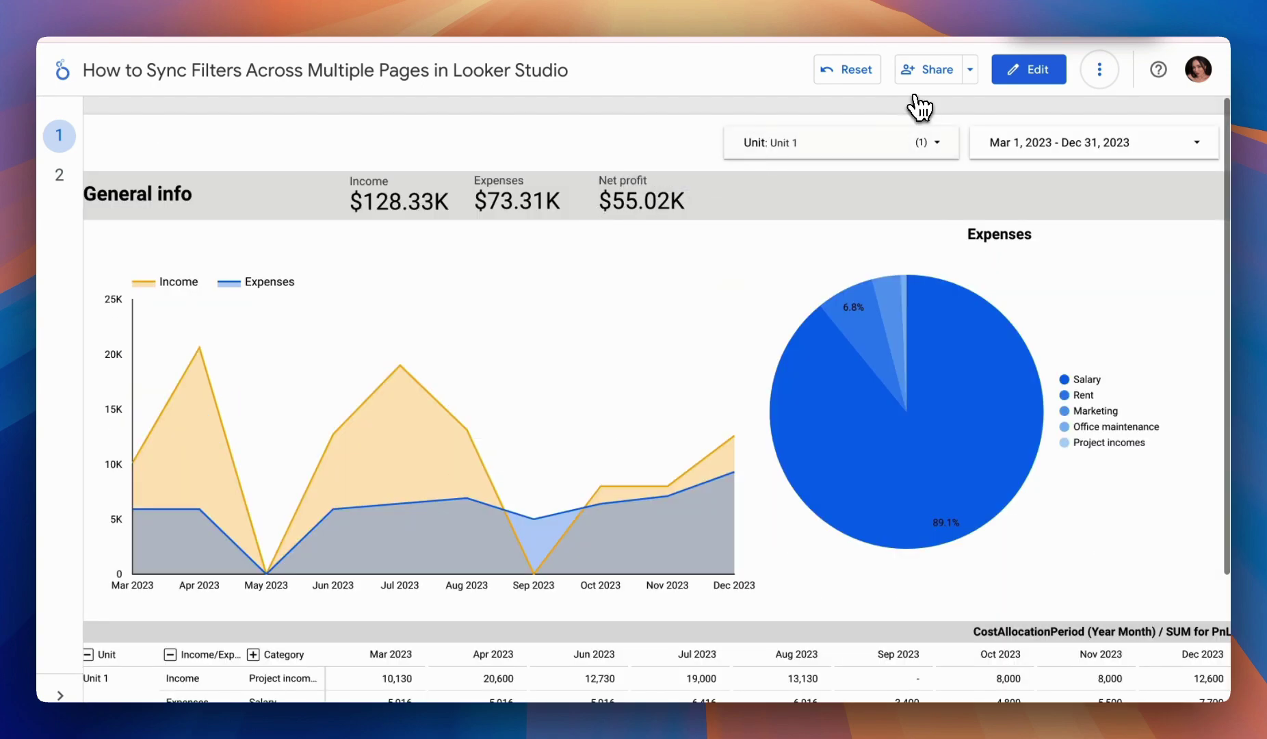
Back in edit mode, check that page 2 still lists both units.
{"action": "left_click", "coordinate": [1037, 71]}
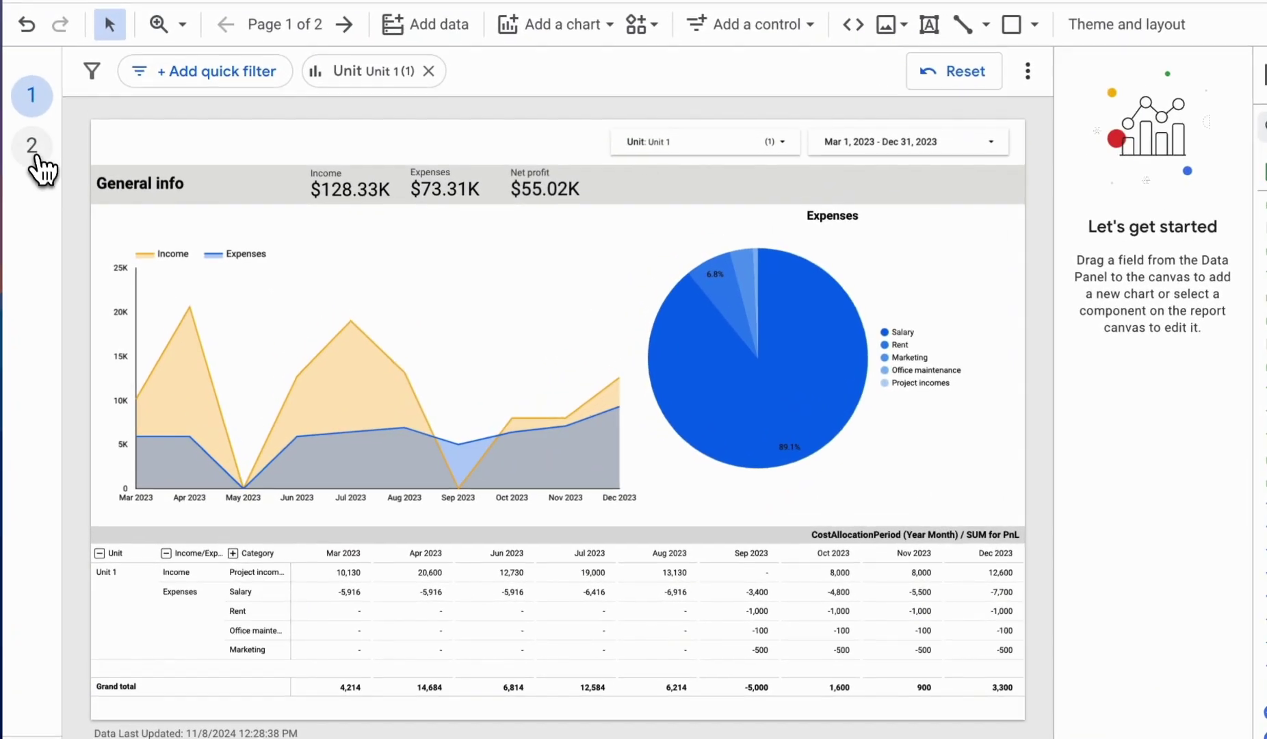
{"action": "left_click", "coordinate": [35, 156]}
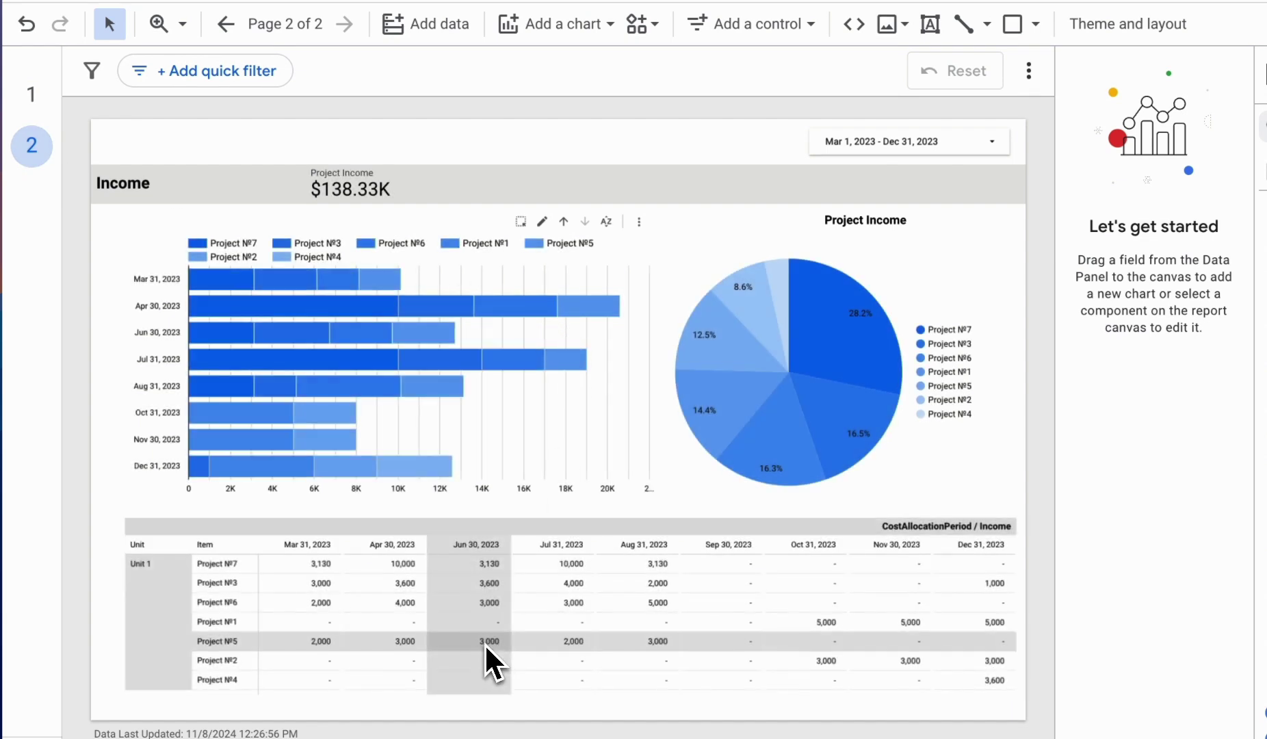
{"action": "scroll", "coordinate": [487, 646], "scroll_direction": "down", "scroll_amount": 1}
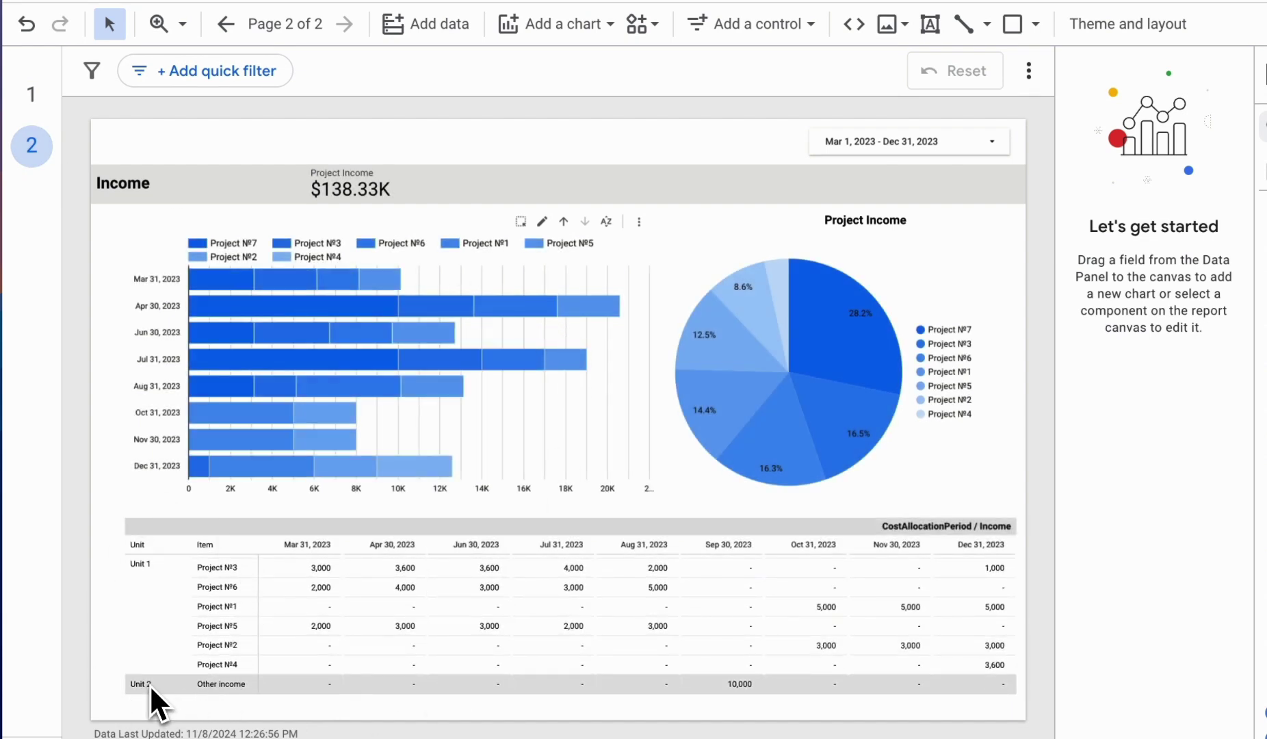
Make the Unit drop-down control report-level.
{"action": "left_click", "coordinate": [32, 94]}
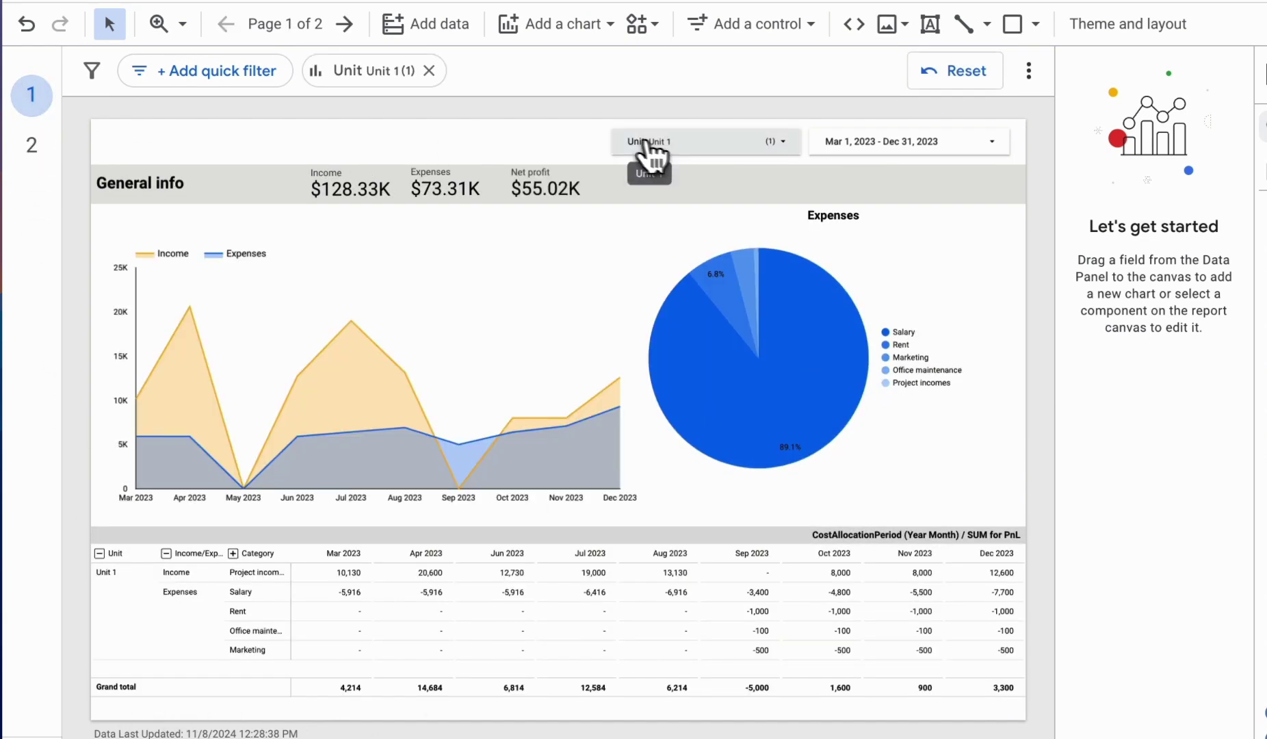
{"action": "right_click", "coordinate": [727, 145]}
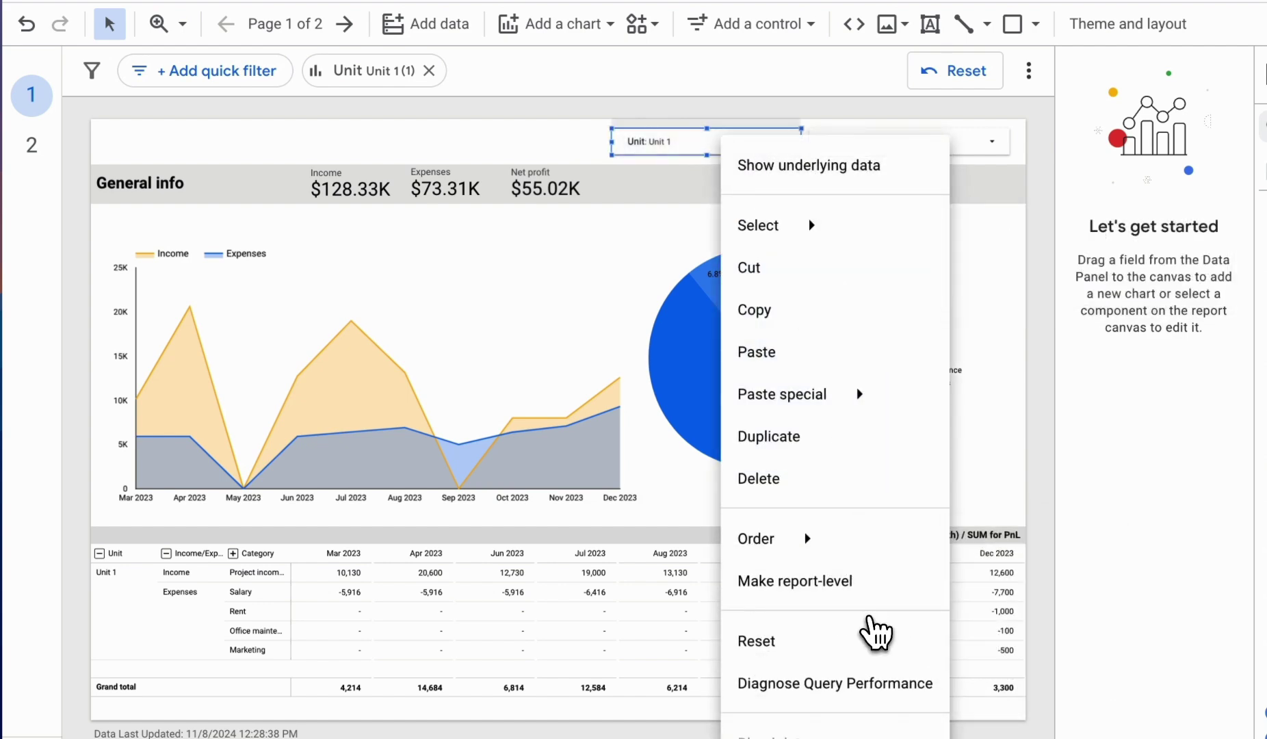
{"action": "left_click", "coordinate": [860, 600]}
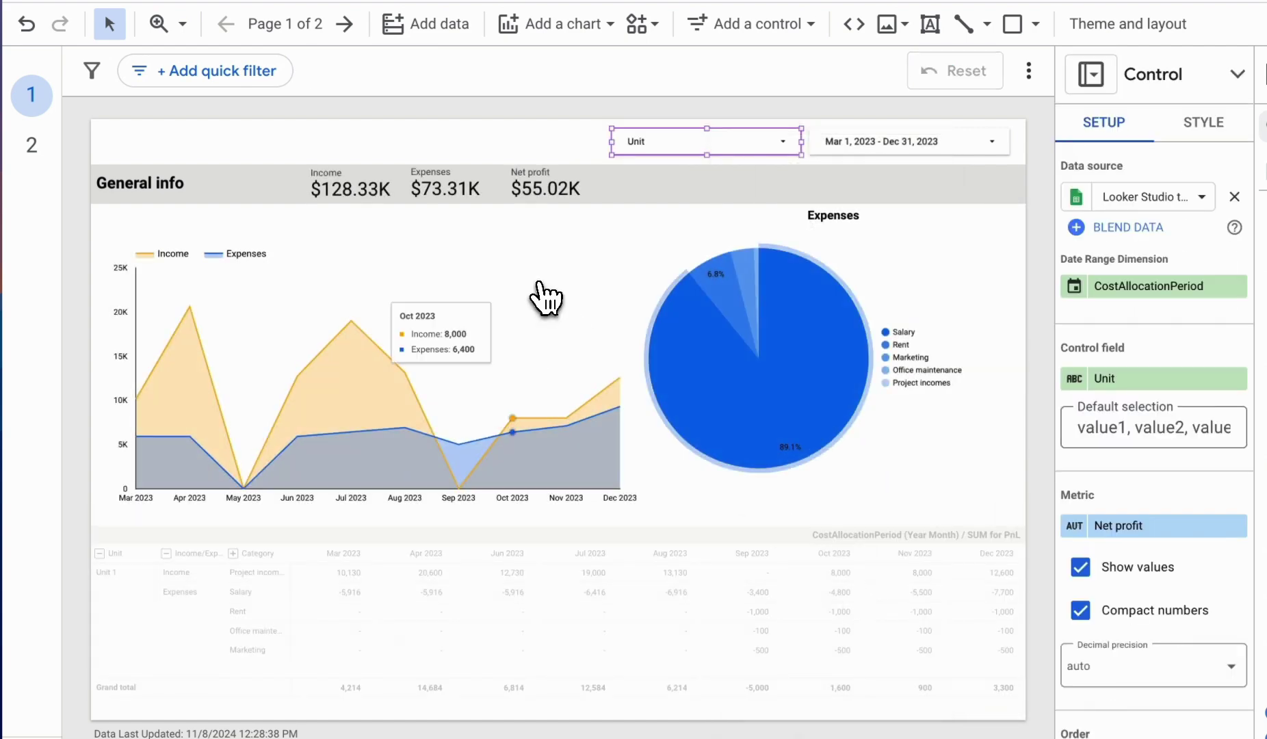
On page 2 select only Unit 1, then verify page 1's Unit selection.
{"action": "left_click", "coordinate": [30, 146]}
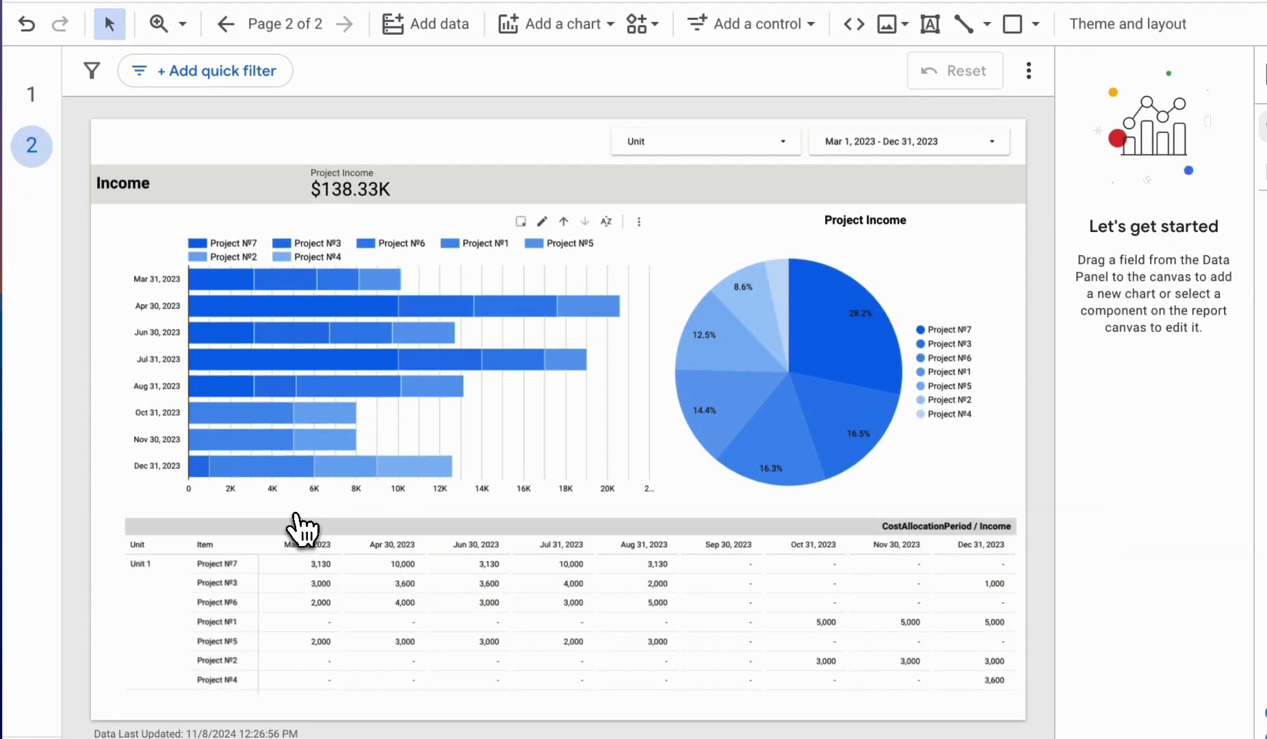
{"action": "left_click", "coordinate": [783, 150]}
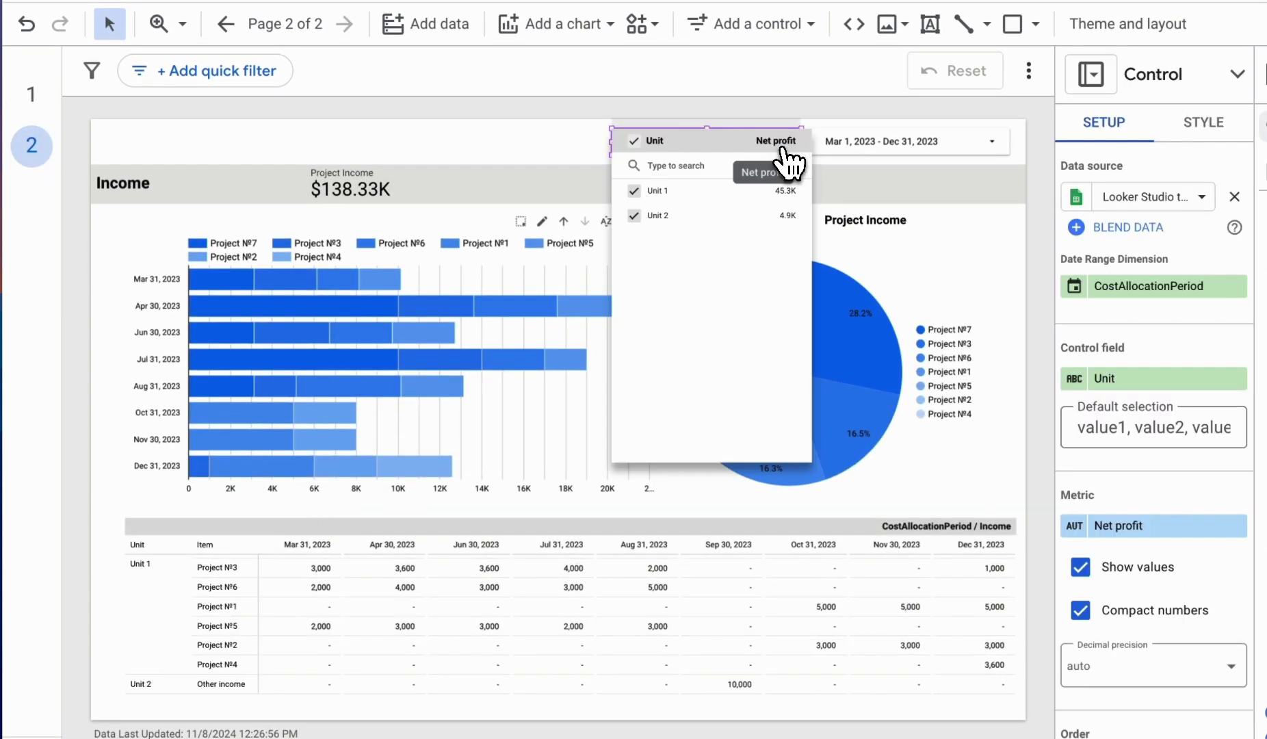
{"action": "left_click", "coordinate": [783, 194]}
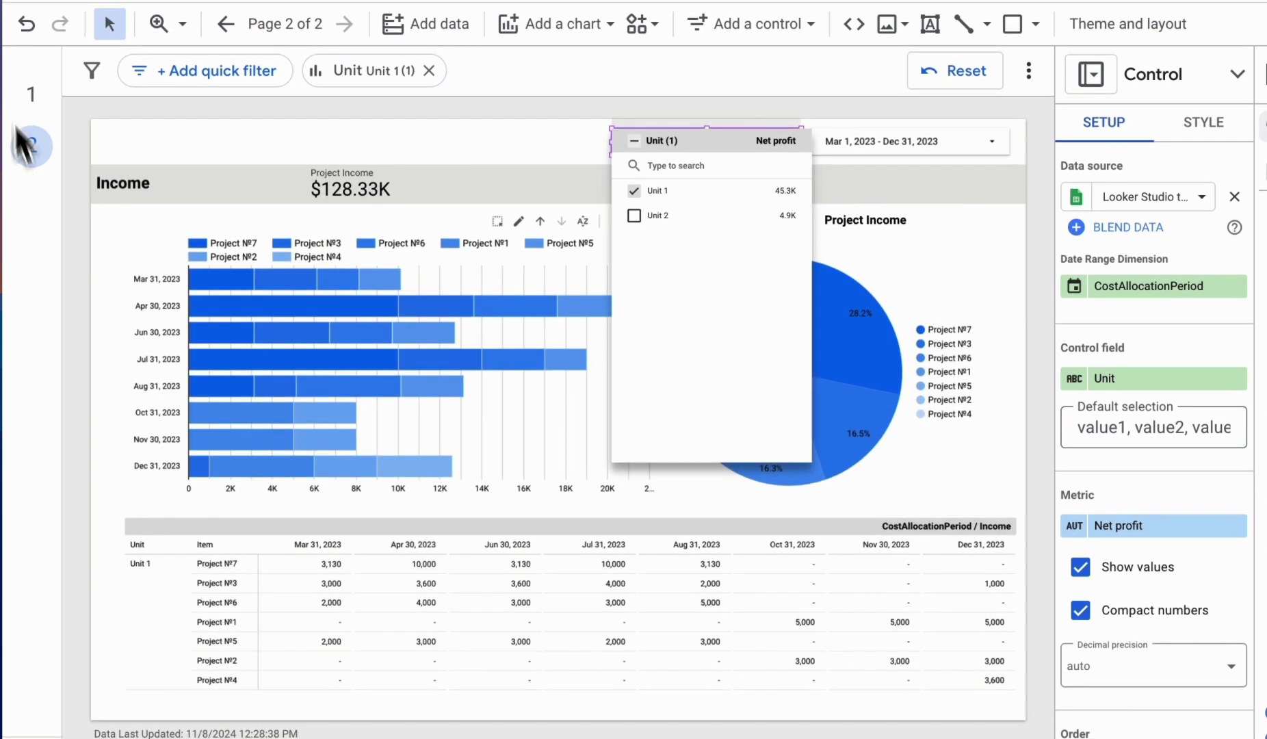
{"action": "left_click", "coordinate": [30, 101]}
{"action": "left_click", "coordinate": [29, 103]}
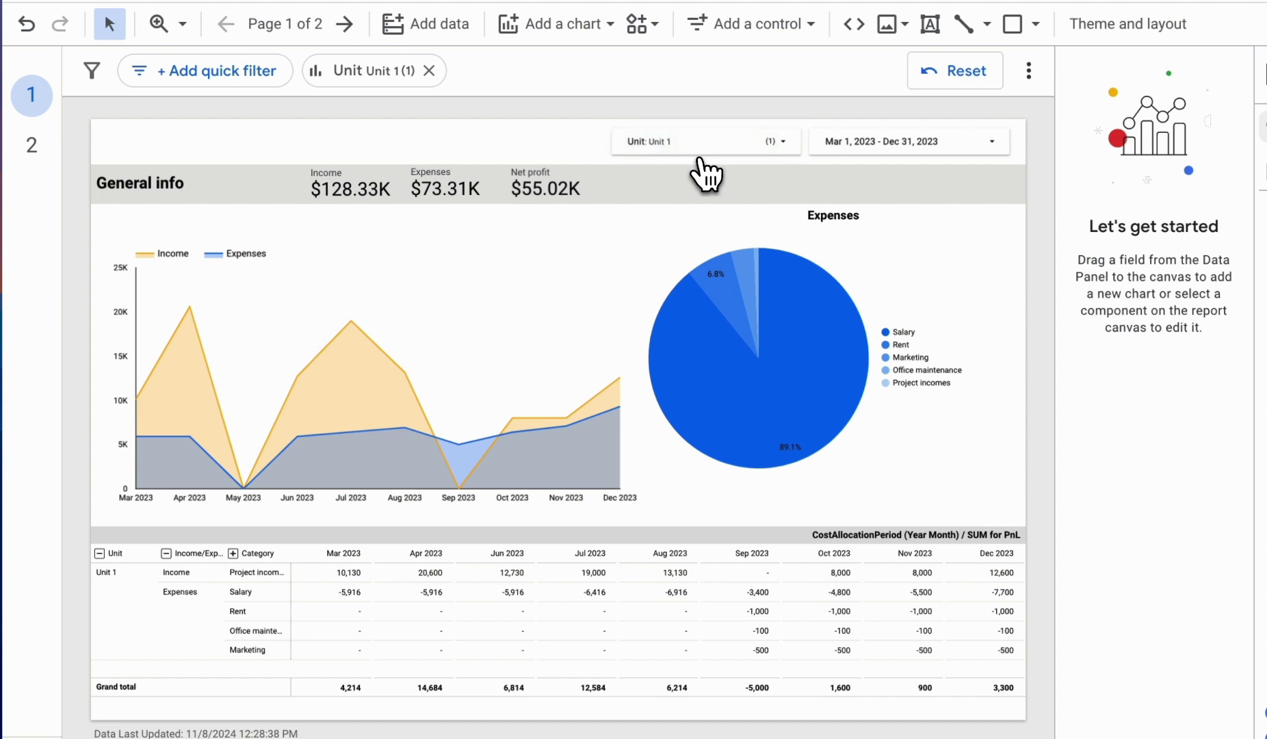
{"action": "left_click", "coordinate": [746, 163]}
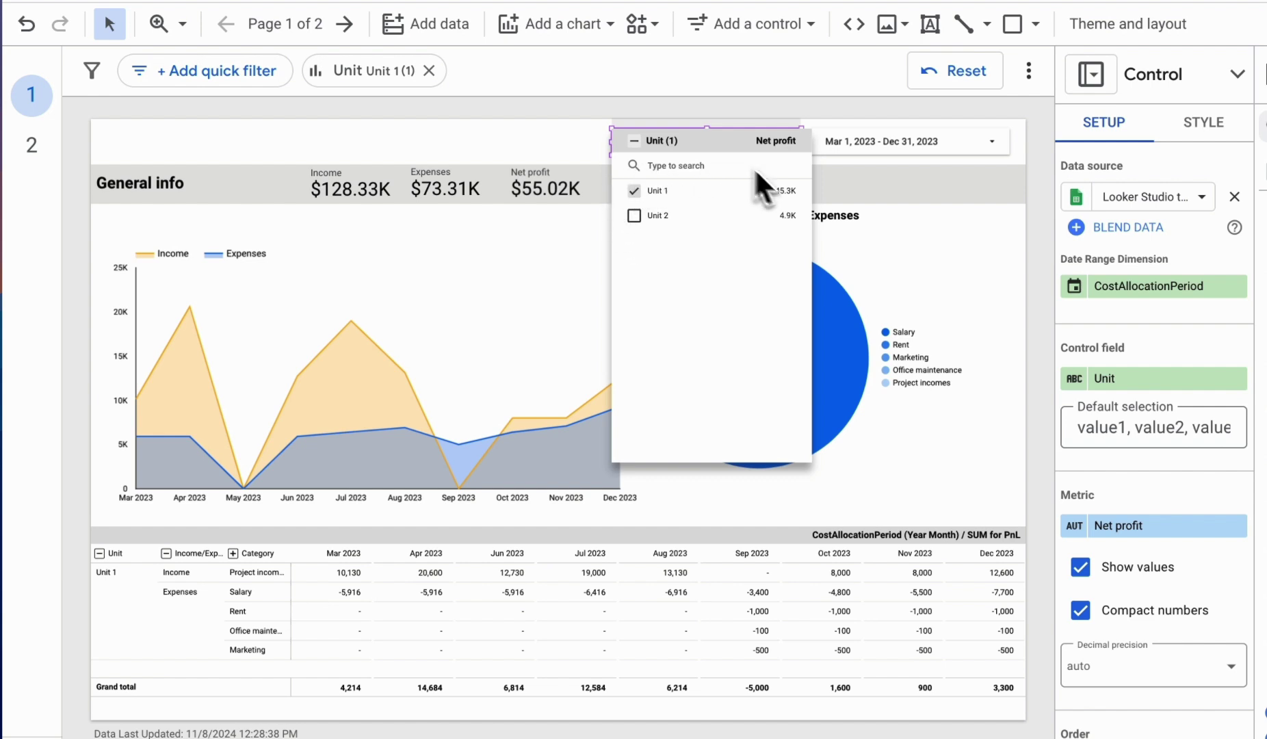
Delete the Unit control from the report canvas.
{"action": "left_click", "coordinate": [572, 139]}
{"action": "left_click", "coordinate": [576, 140]}
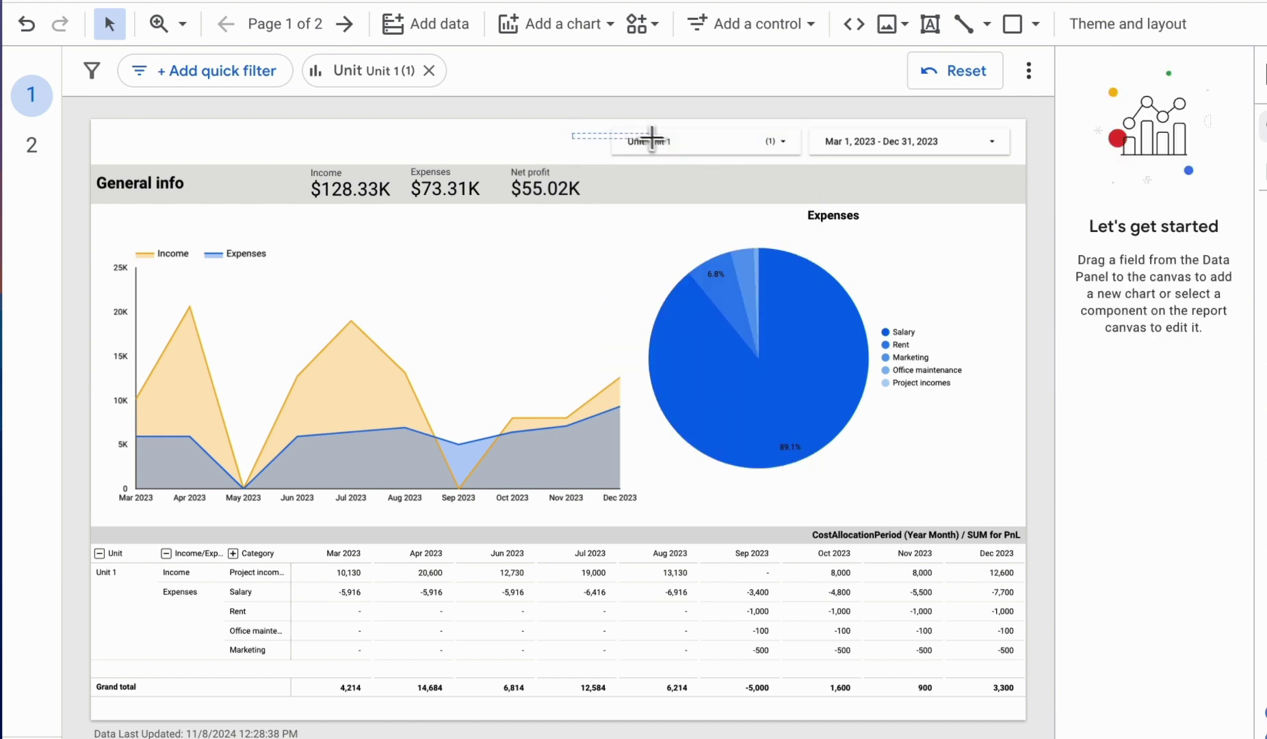
{"action": "left_click_drag", "start_coordinate": [655, 139], "coordinate": [656, 140]}
{"action": "key", "text": "Delete"}
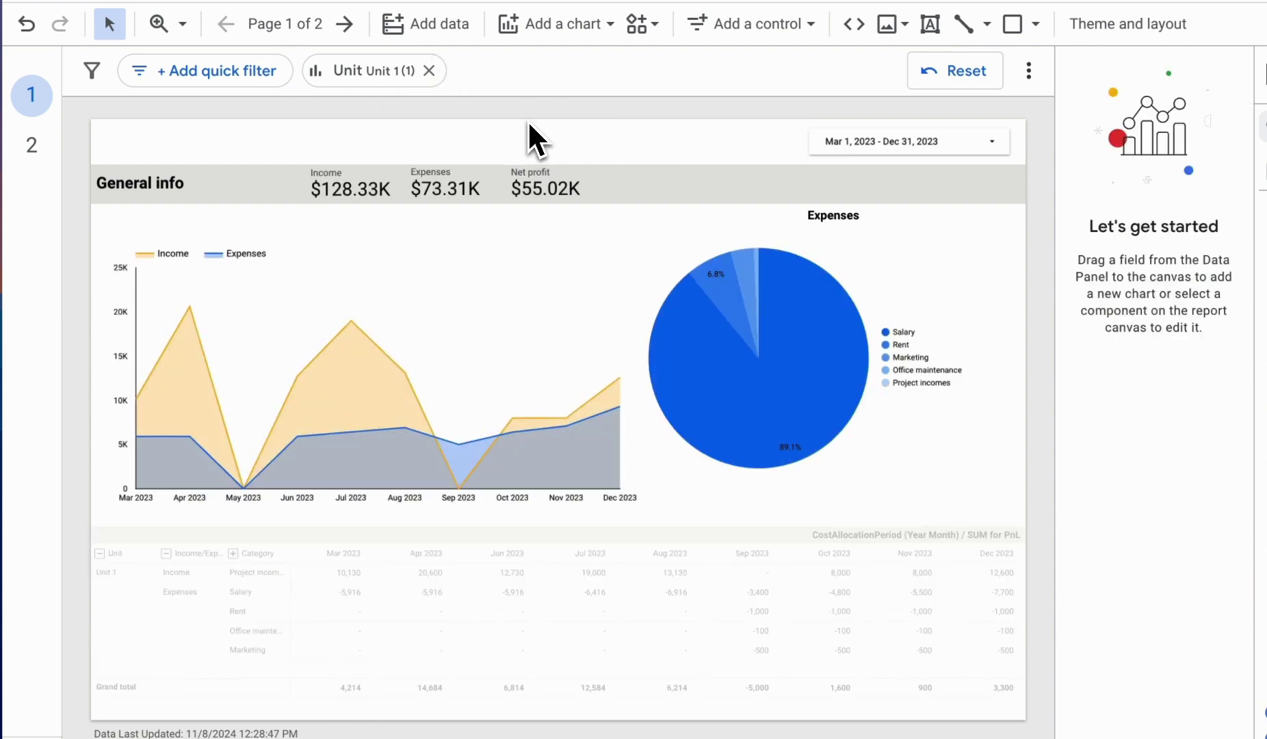
Open Report settings and scroll down to its filter section.
{"action": "right_click", "coordinate": [627, 142]}
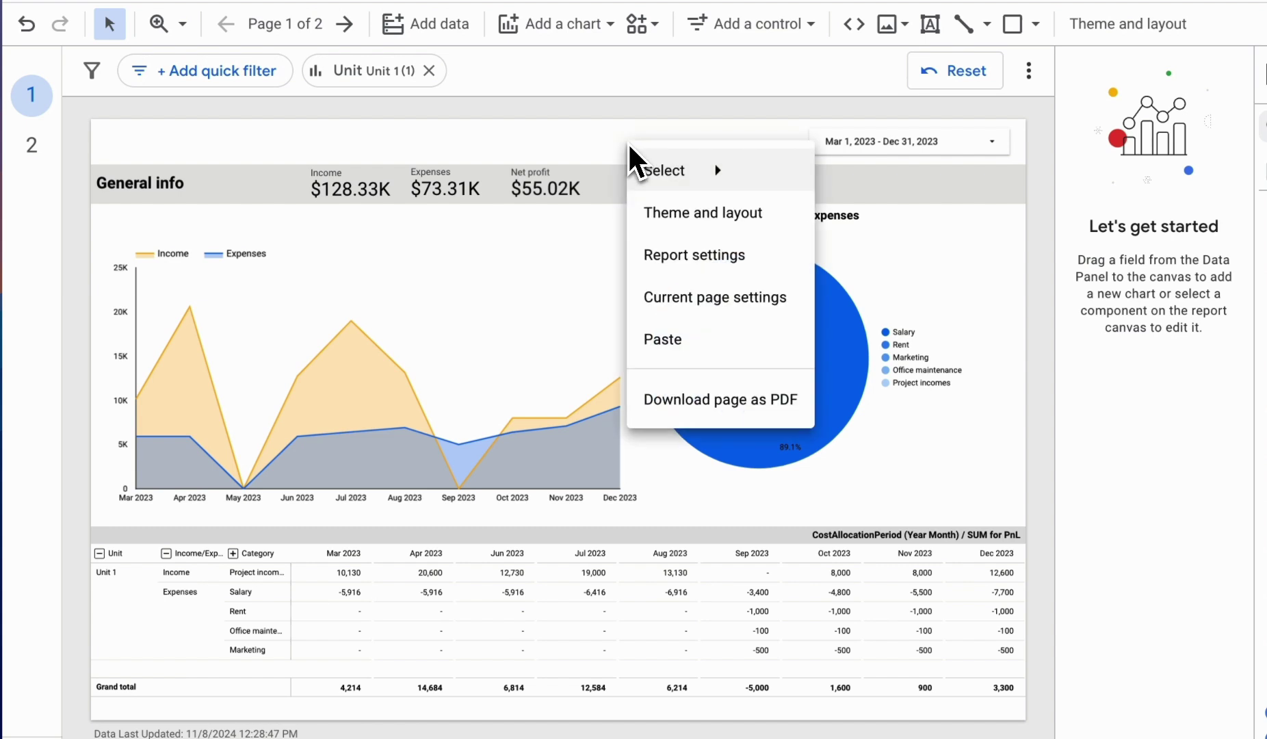
{"action": "mouse_move", "coordinate": [678, 177]}
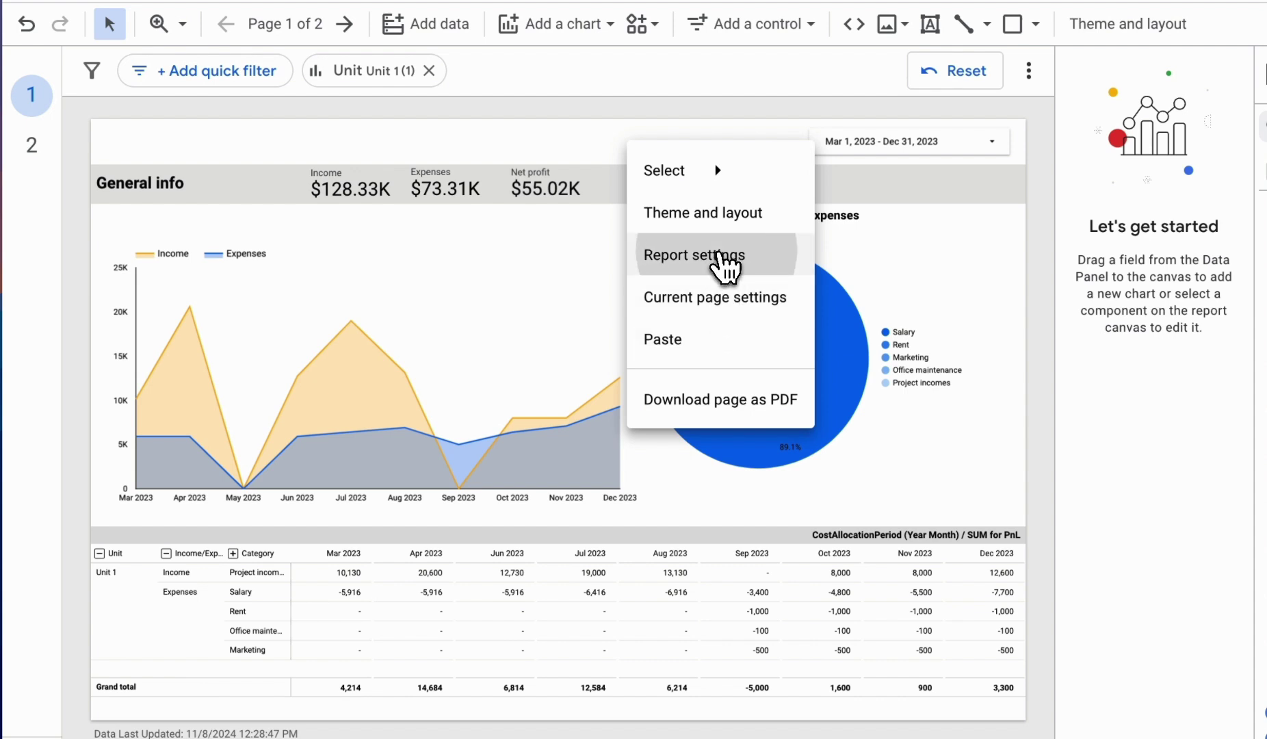
{"action": "left_click", "coordinate": [720, 259]}
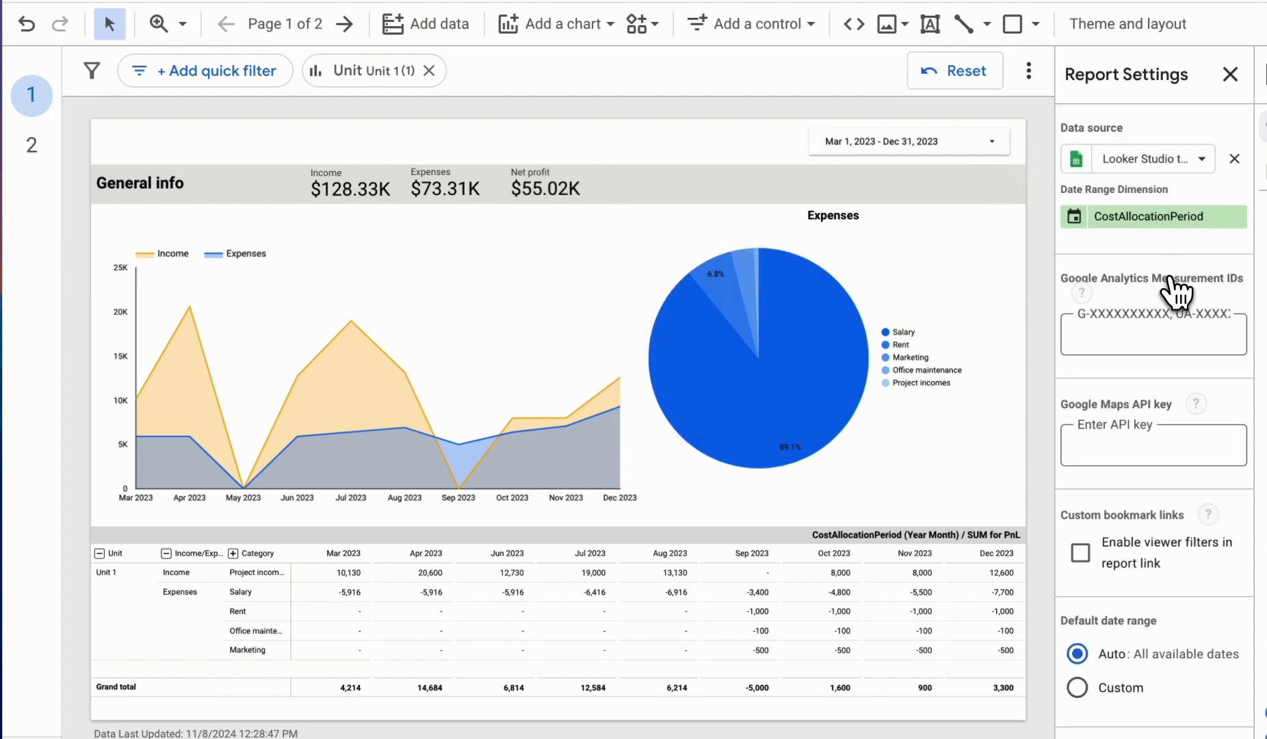
{"action": "scroll", "coordinate": [1204, 431], "scroll_direction": "down", "scroll_amount": 1}
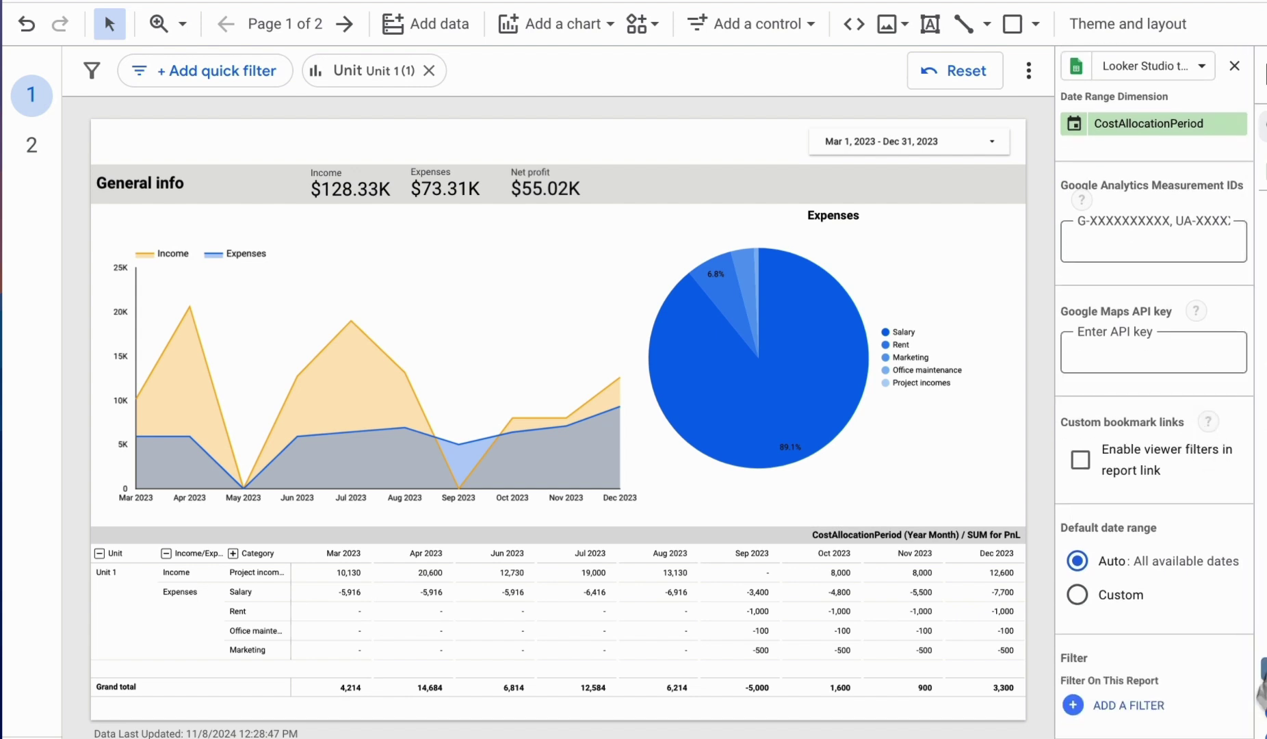
Save a report filter named Unit 1: Include rows where Unit contains 'Unit 1'.
{"action": "left_click", "coordinate": [1143, 705]}
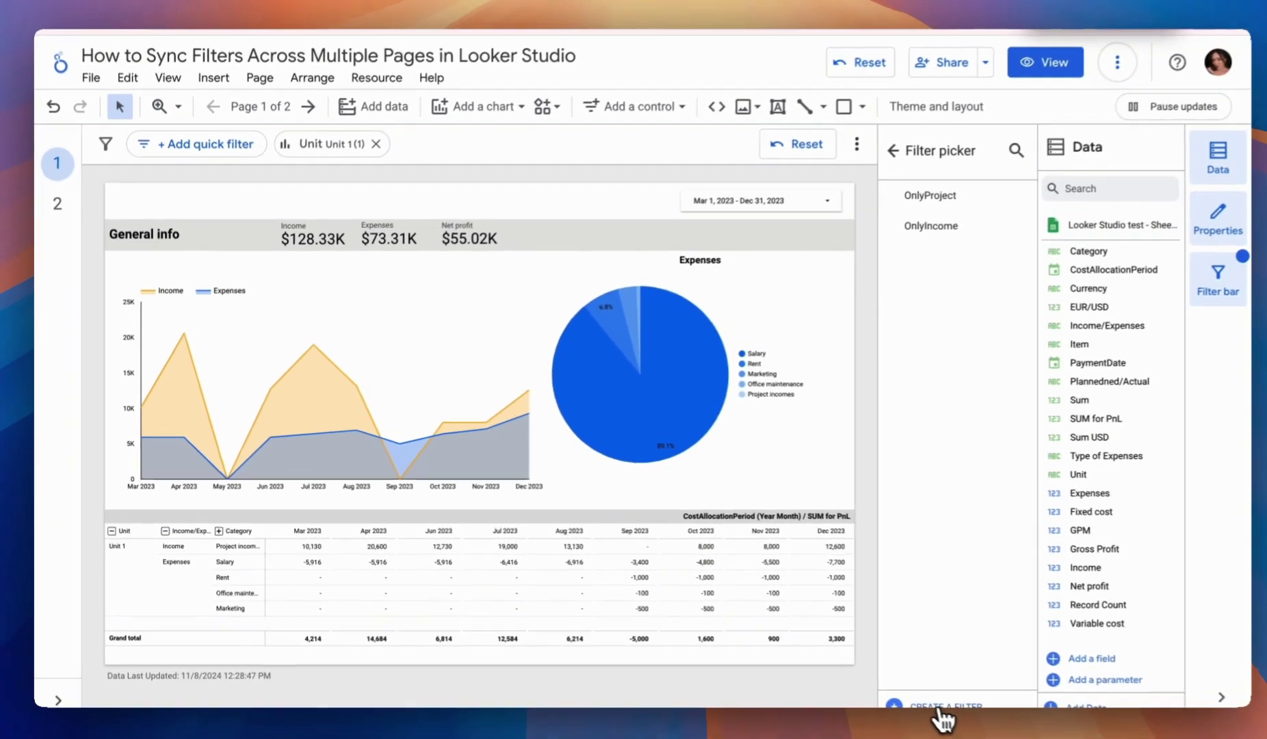
{"action": "left_click", "coordinate": [933, 713]}
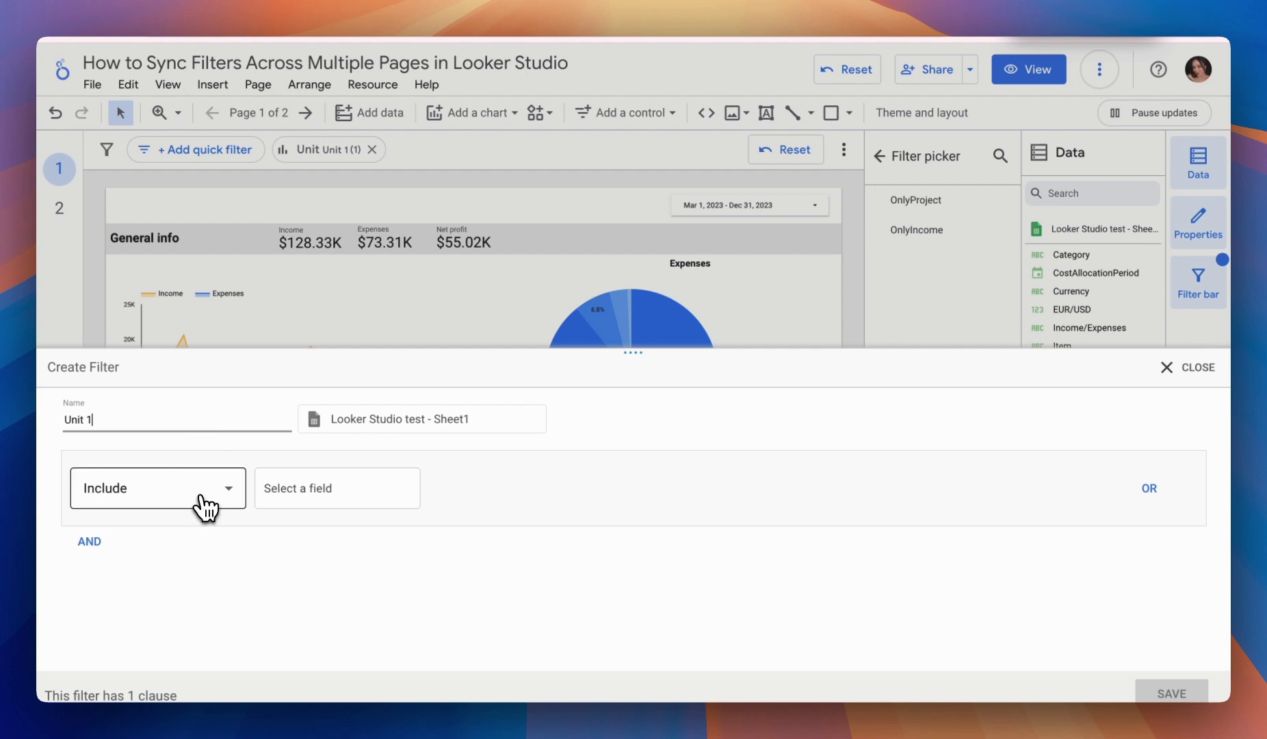
{"action": "left_click", "coordinate": [335, 497]}
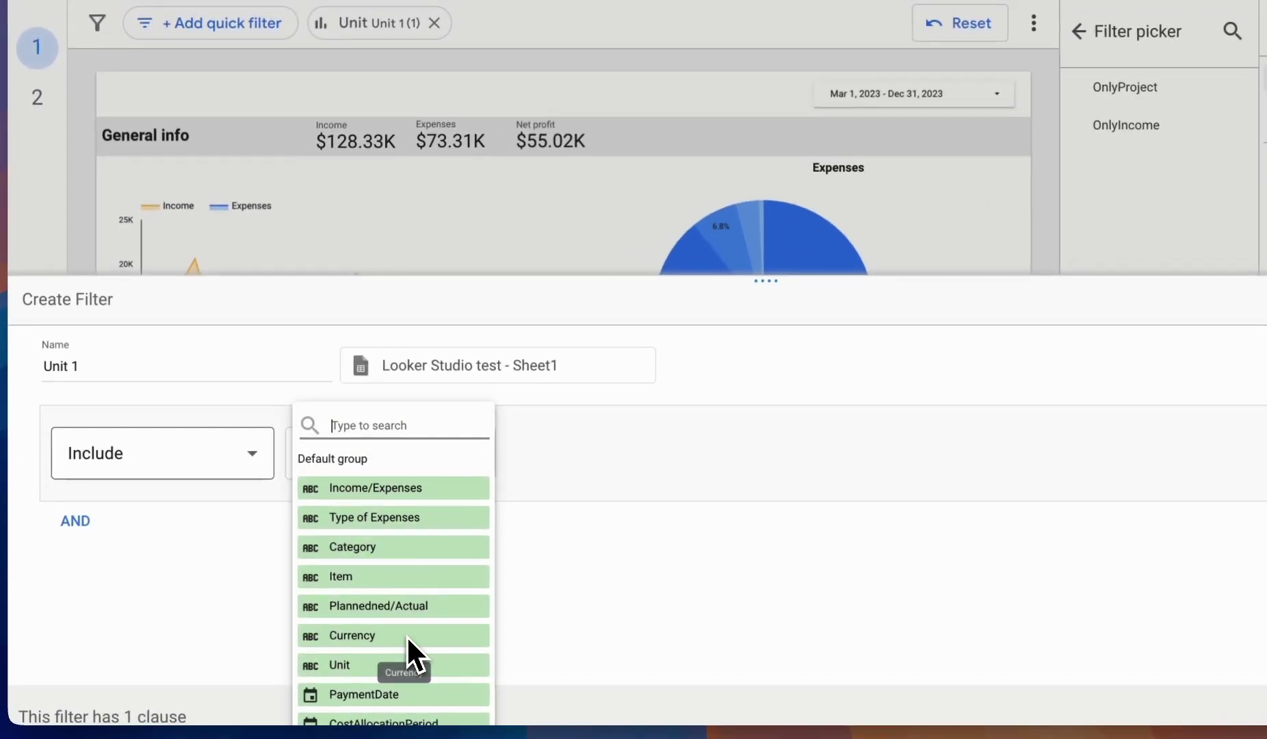
{"action": "scroll", "coordinate": [407, 636], "scroll_direction": "down", "scroll_amount": 4}
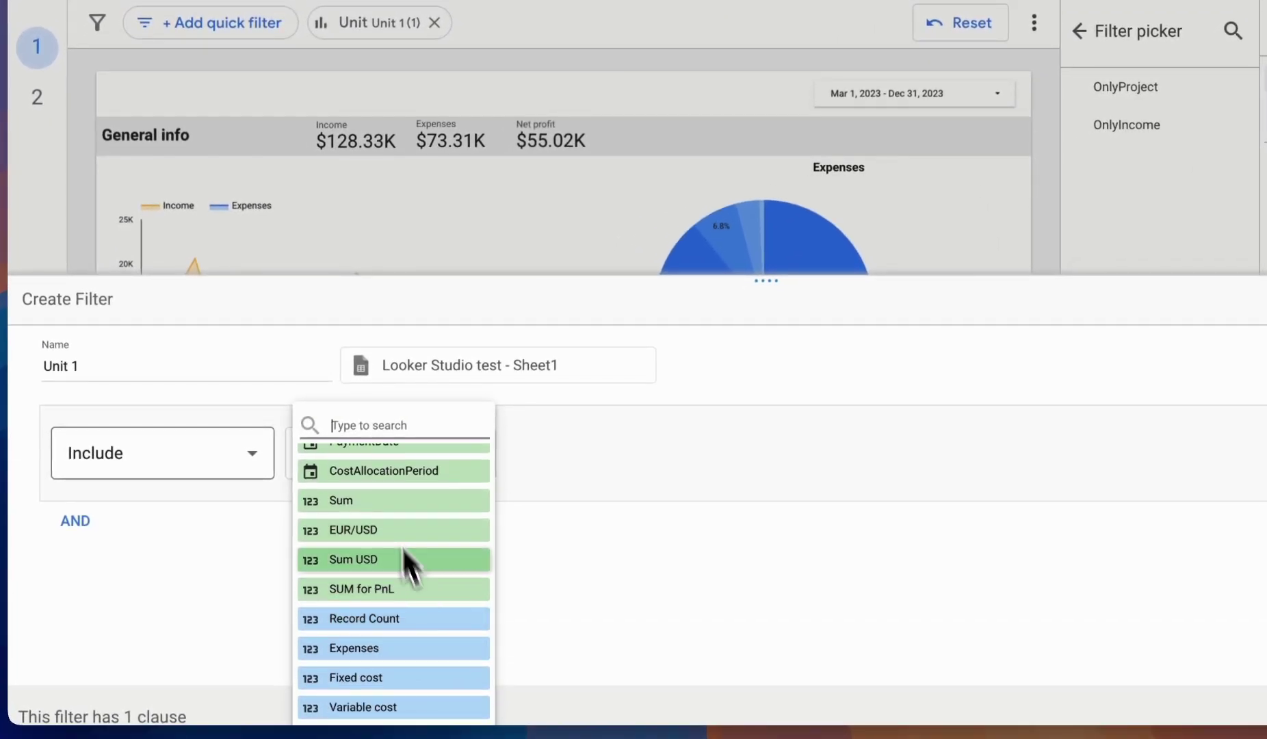
{"action": "scroll", "coordinate": [414, 599], "scroll_direction": "down", "scroll_amount": 3}
{"action": "scroll", "coordinate": [415, 599], "scroll_direction": "up", "scroll_amount": 5}
{"action": "left_click", "coordinate": [387, 515]}
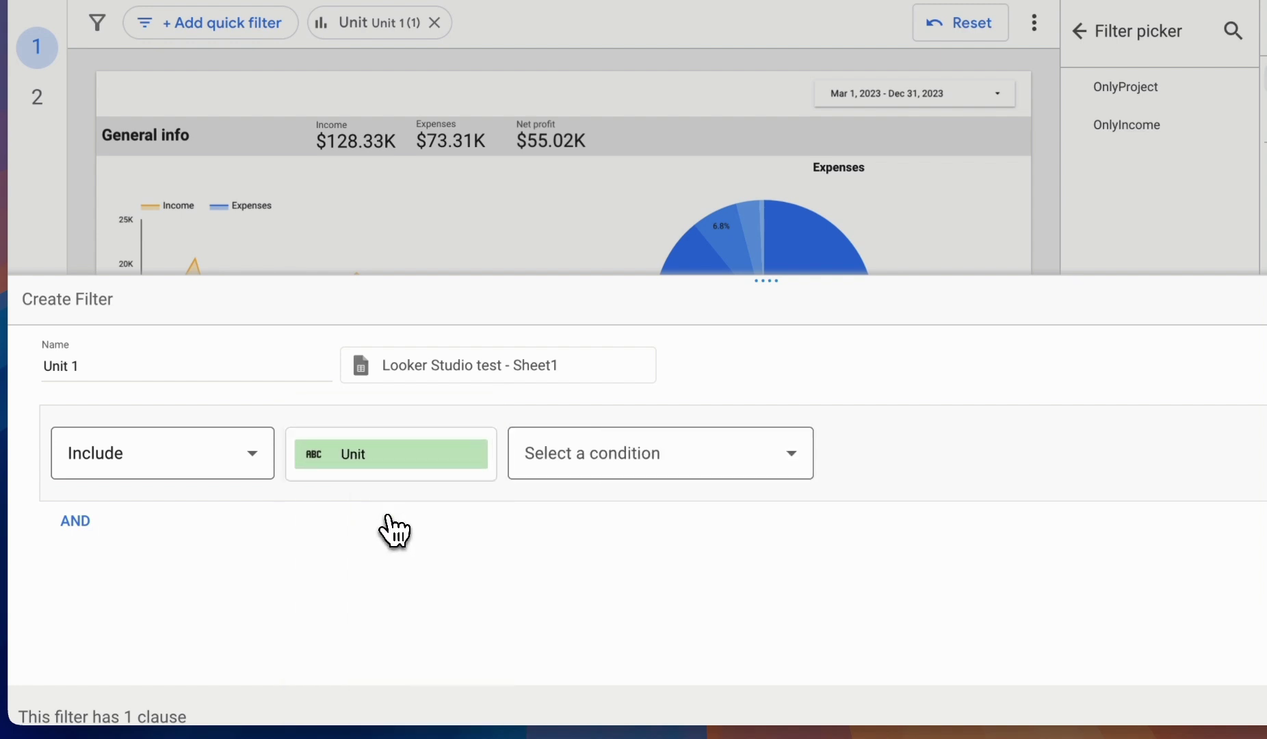
{"action": "left_click", "coordinate": [626, 454]}
{"action": "left_click", "coordinate": [648, 220]}
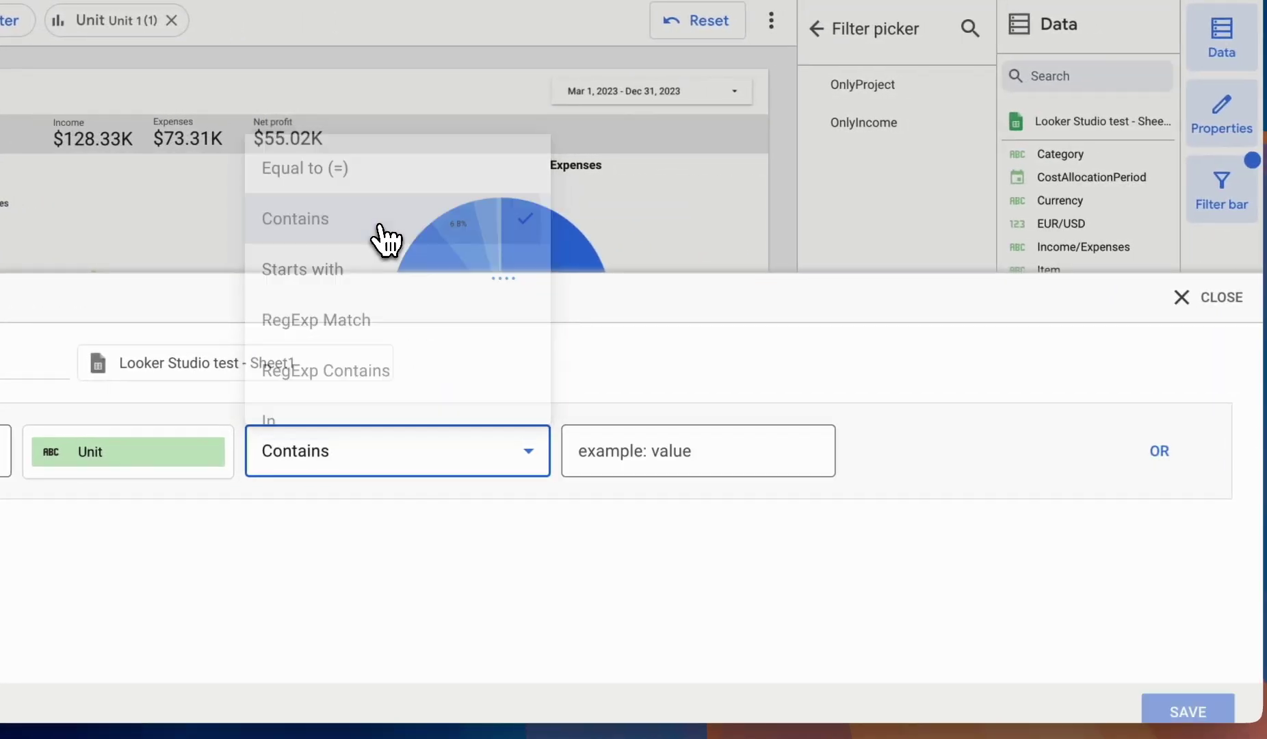
{"action": "left_click", "coordinate": [668, 465]}
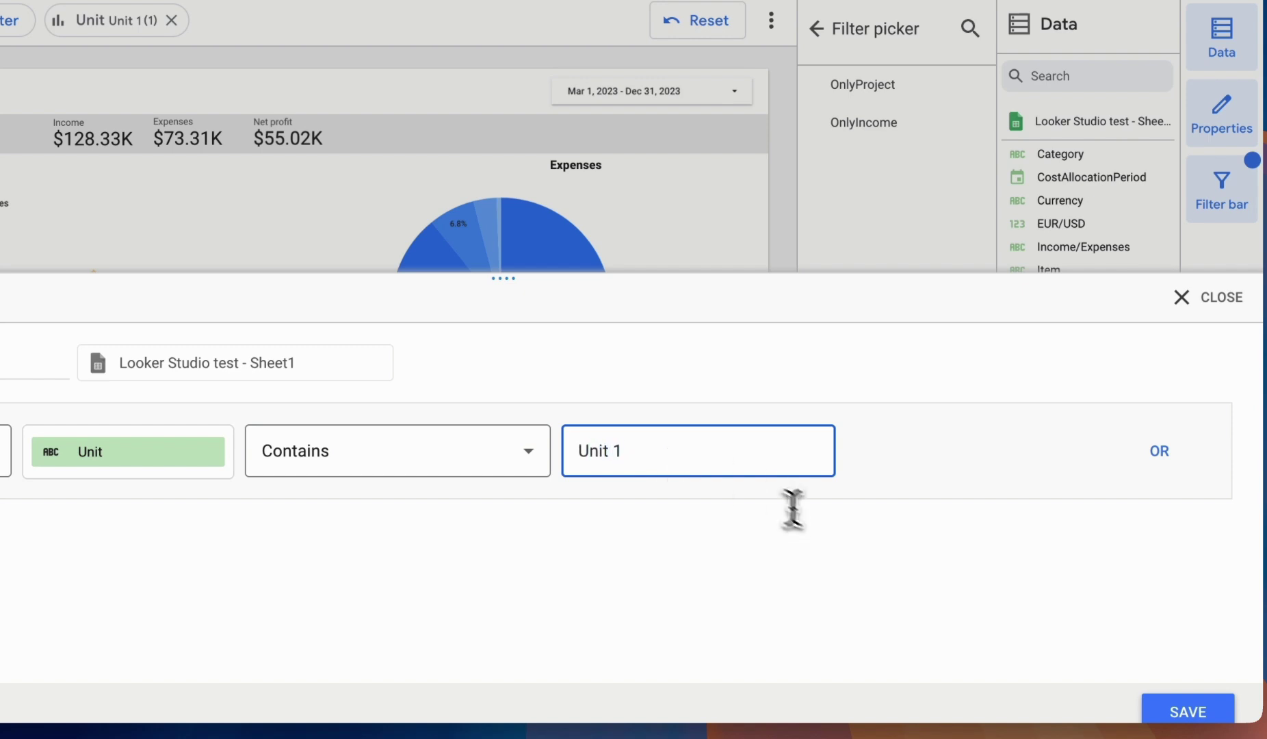
{"action": "left_click", "coordinate": [1211, 712]}
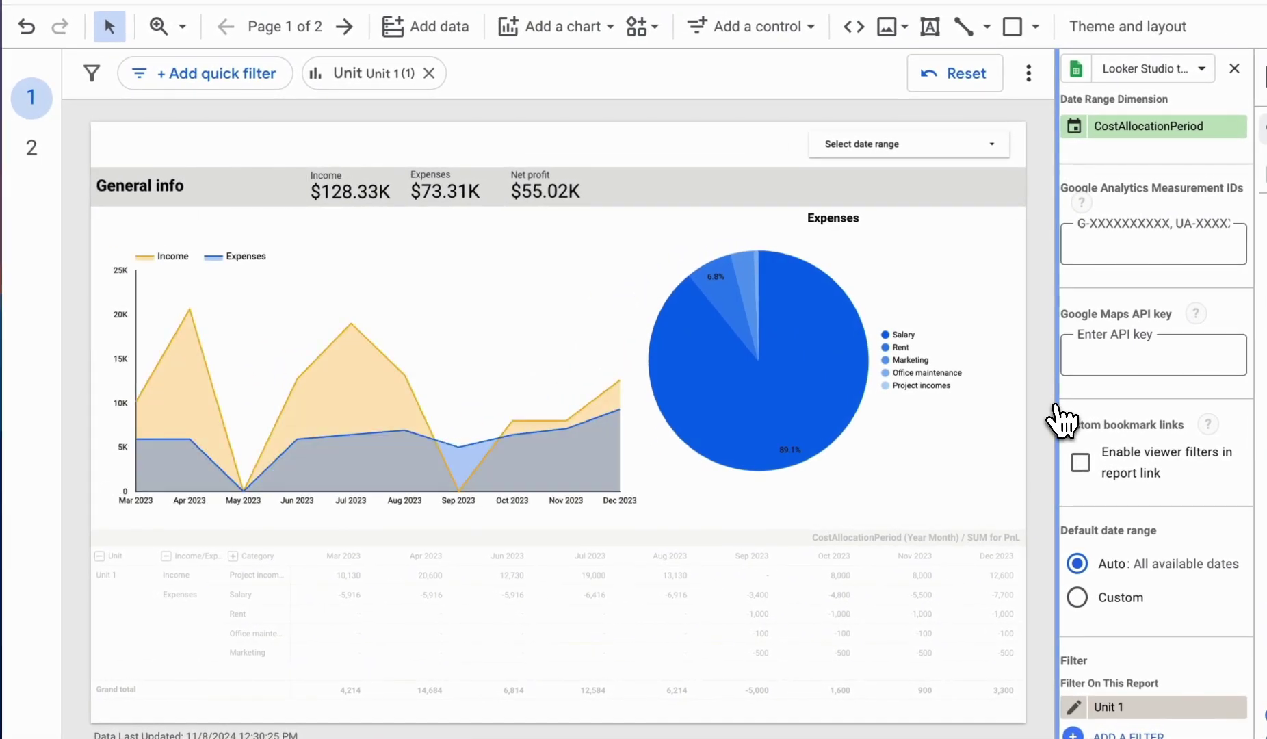
Remove the report-level data source from Report Settings, then check the date range control on page 2.
{"action": "left_click", "coordinate": [1233, 69]}
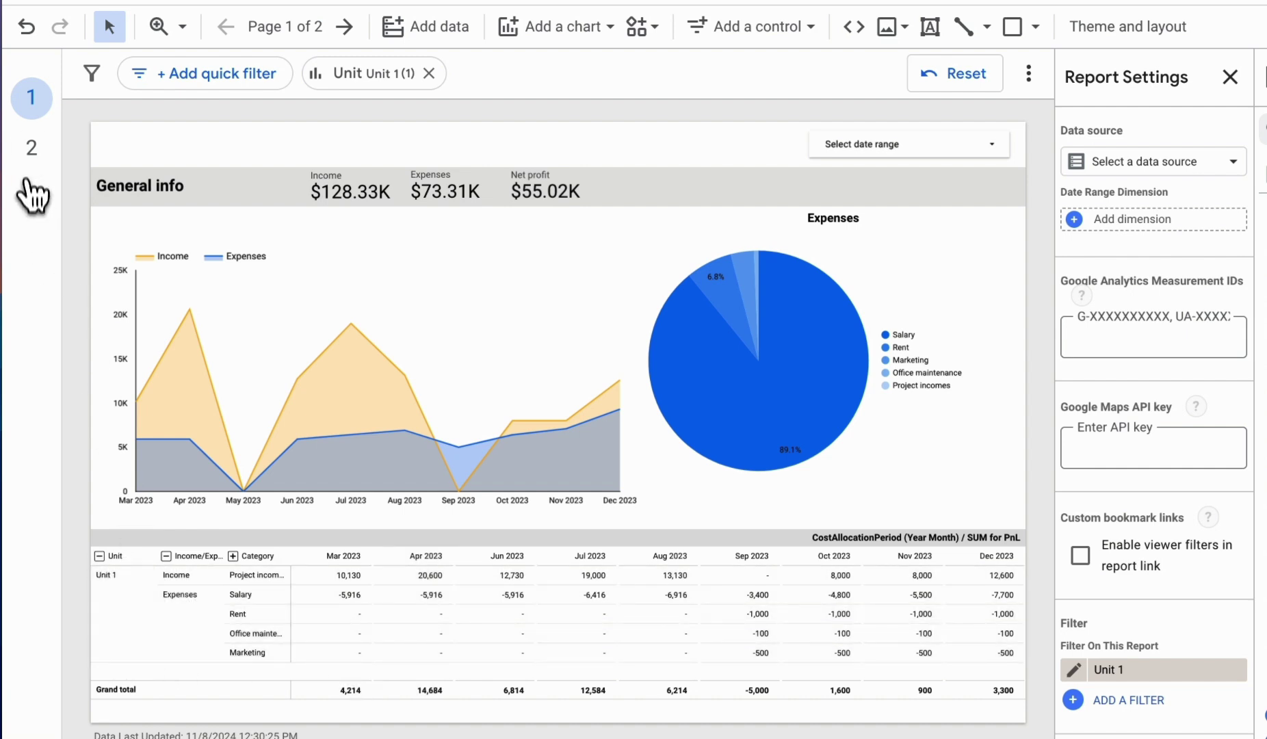
{"action": "left_click", "coordinate": [32, 148]}
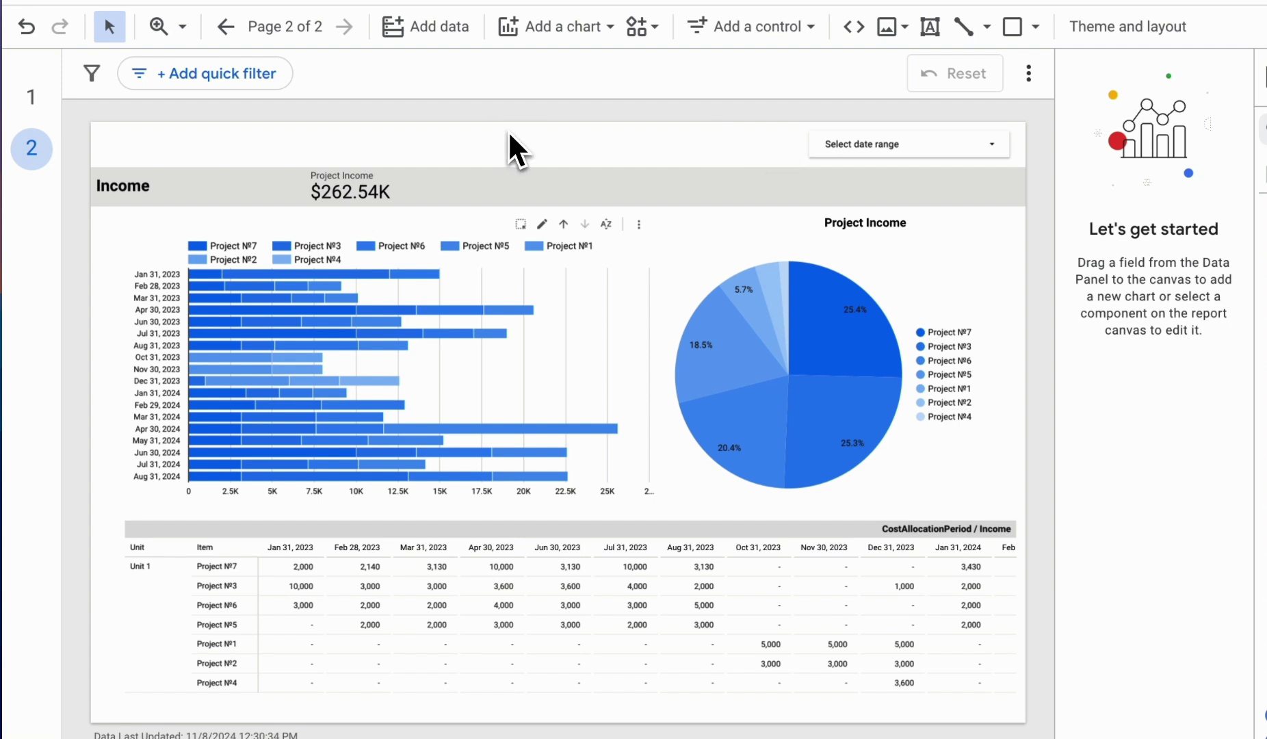
{"action": "left_click", "coordinate": [864, 141]}
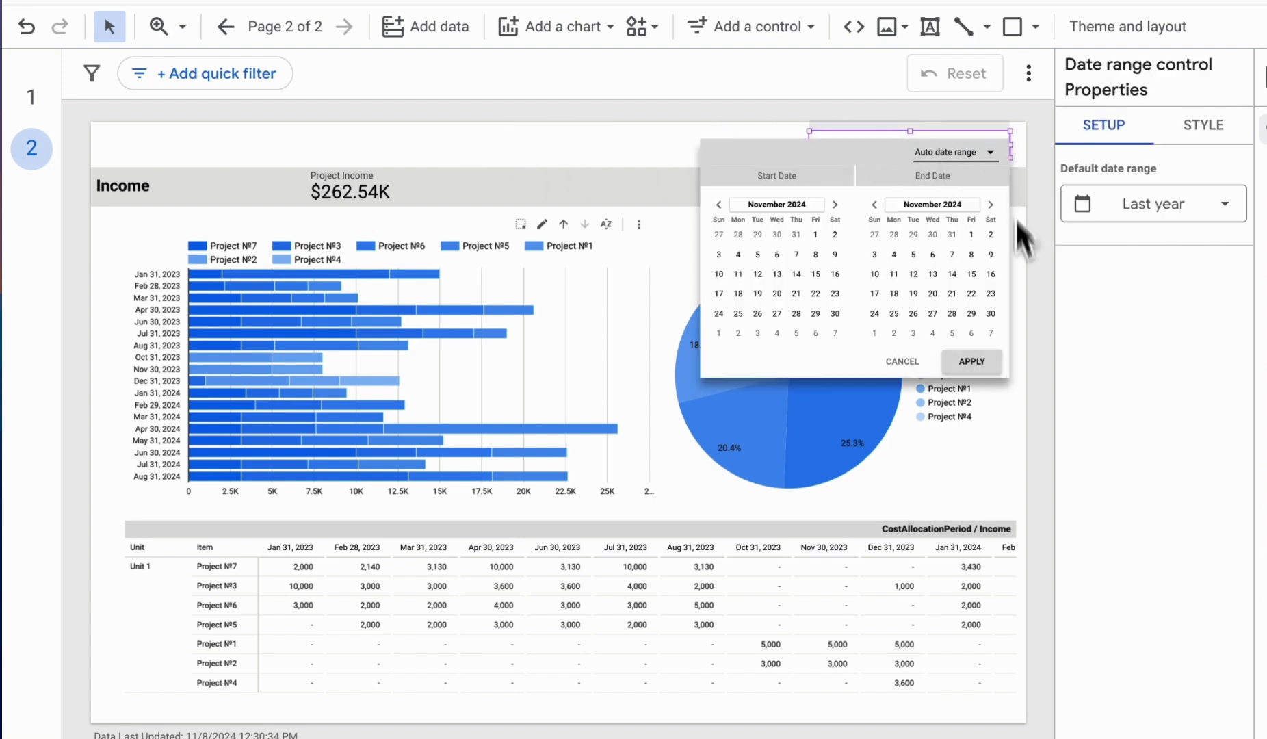
{"action": "left_click", "coordinate": [600, 185]}
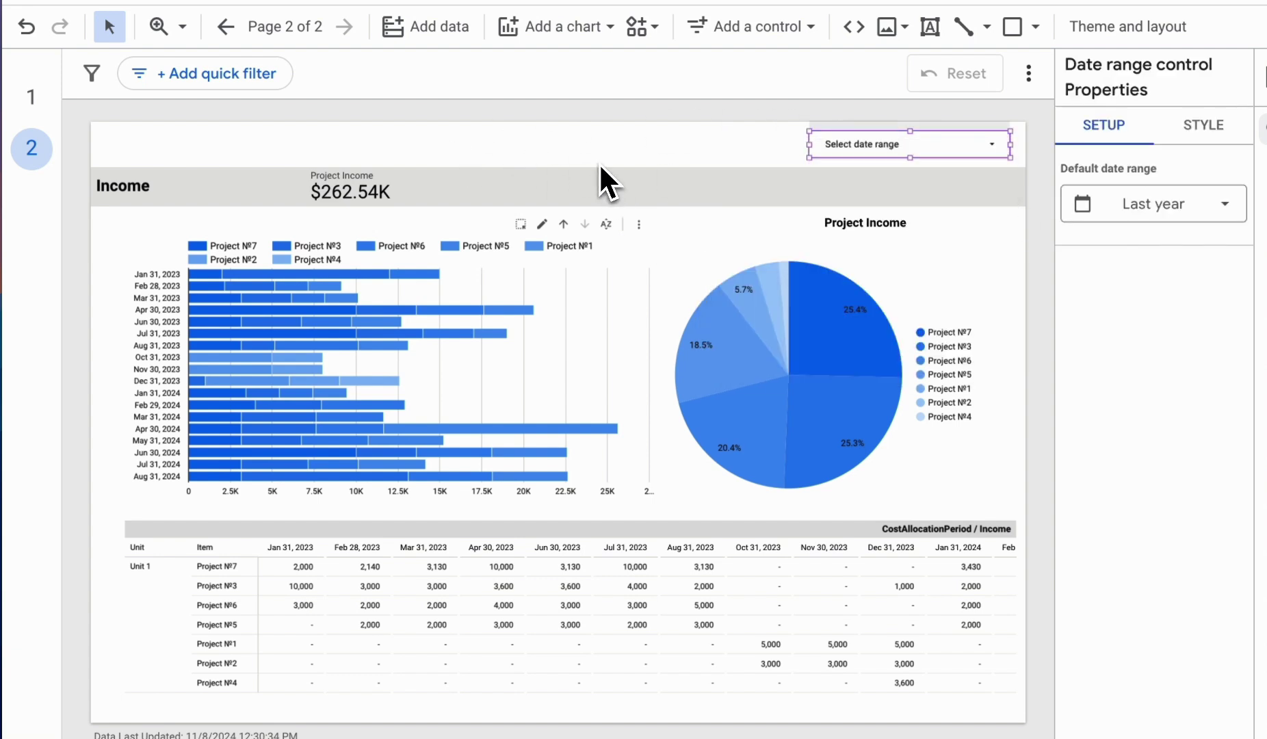
{"action": "left_click", "coordinate": [32, 99]}
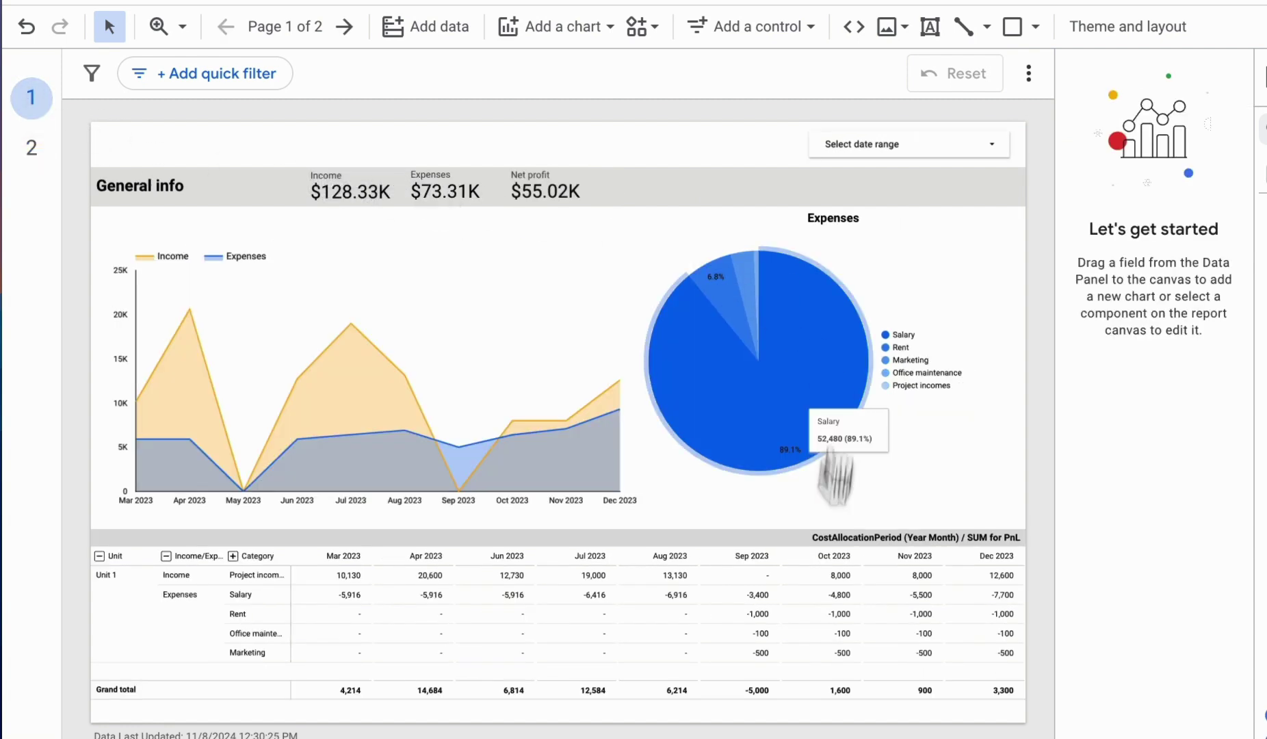